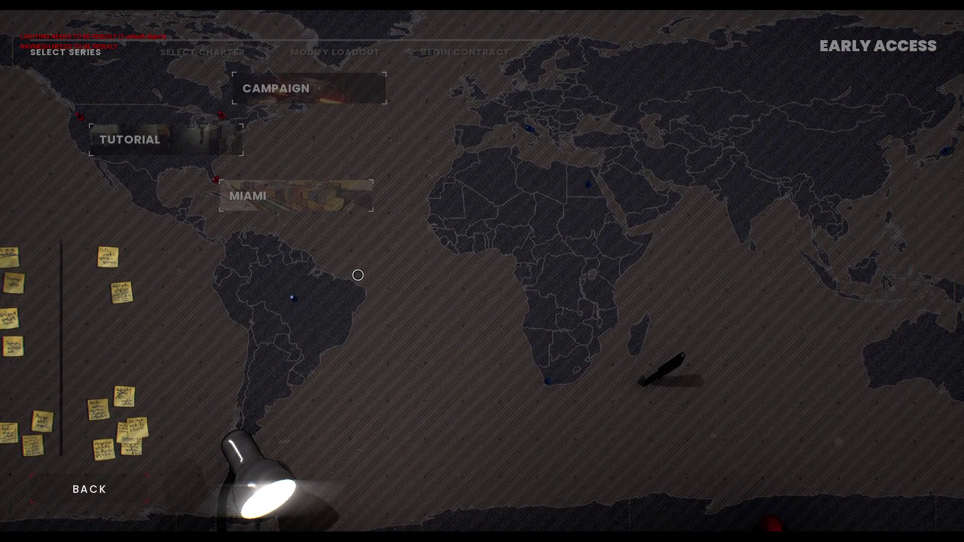
Choose the Miami series and continue with Chapter 1, Sent to Paradise, in the playtest.
left_click(301, 201)
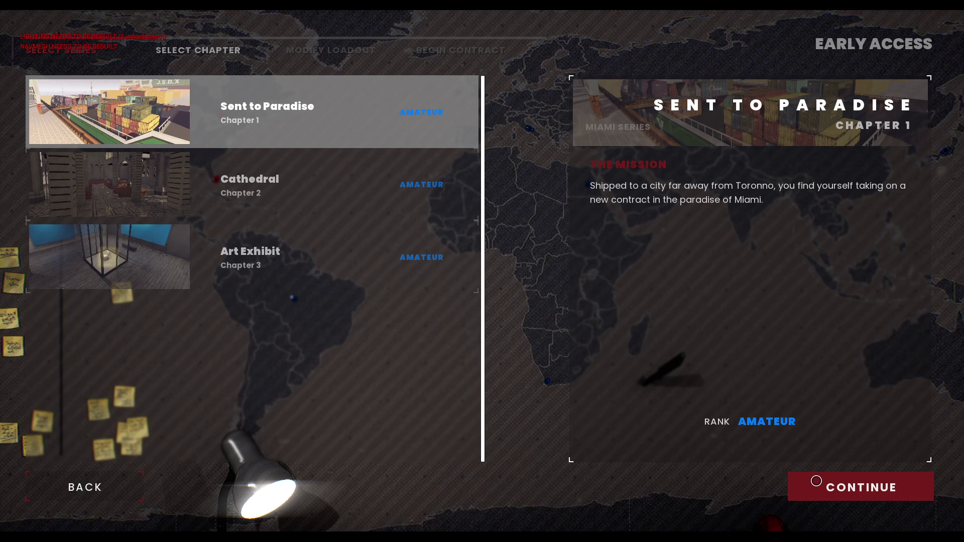
left_click(814, 481)
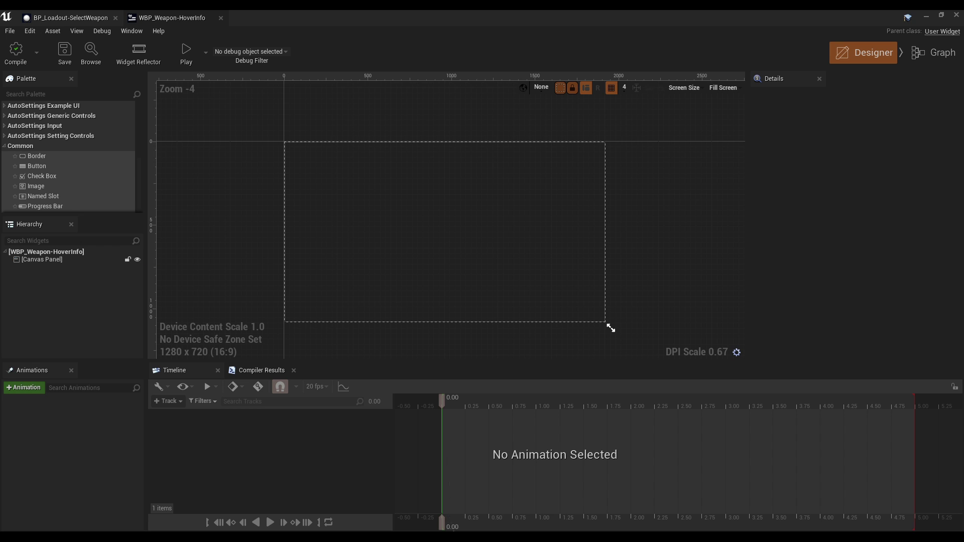
Add a Border to the Canvas Panel of WBP_Weapon-HoverInfo.
left_click_drag(36, 124, 406, 297)
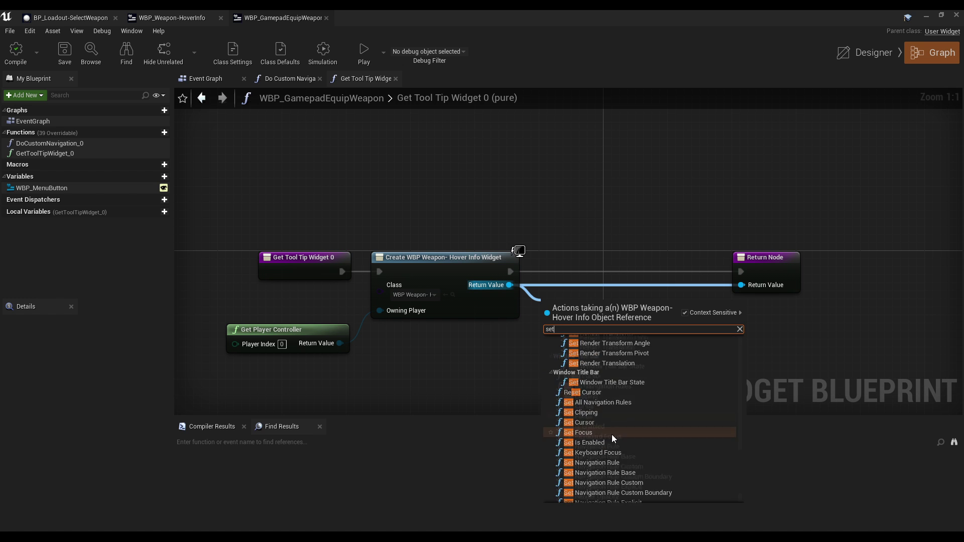
scroll(612, 435, "down", 5)
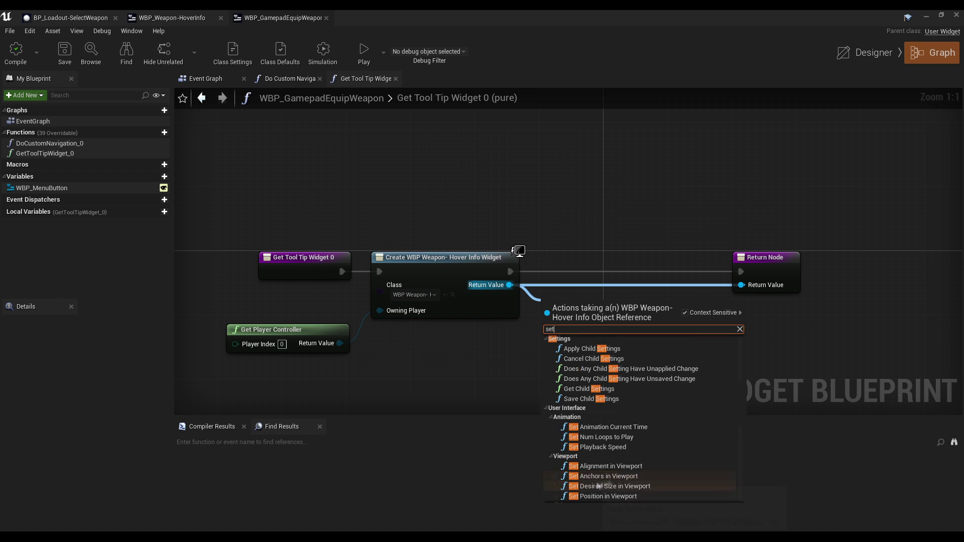
Try adding a Set Desired Size in Viewport node for the hover info widget in the Get Tool Tip Widget 0 function.
left_click(597, 486)
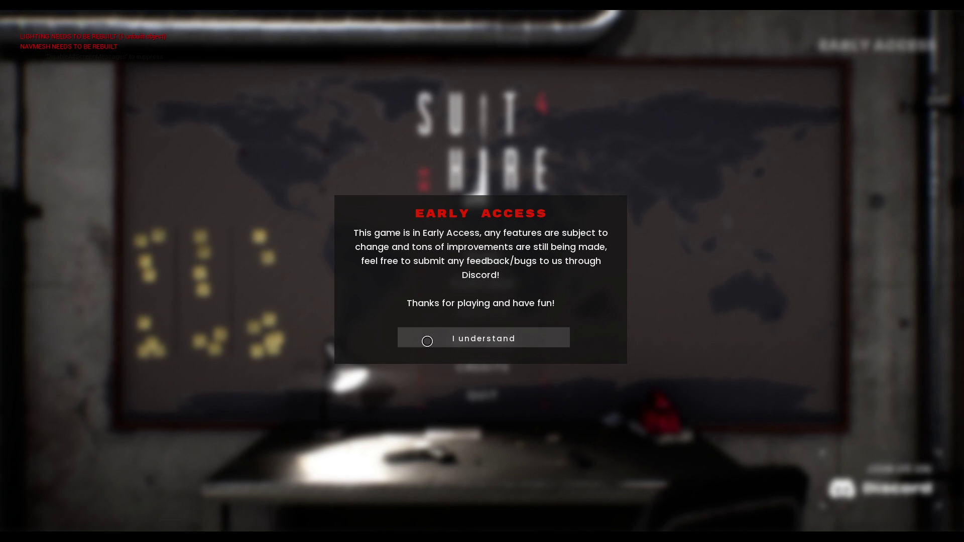
left_click(427, 341)
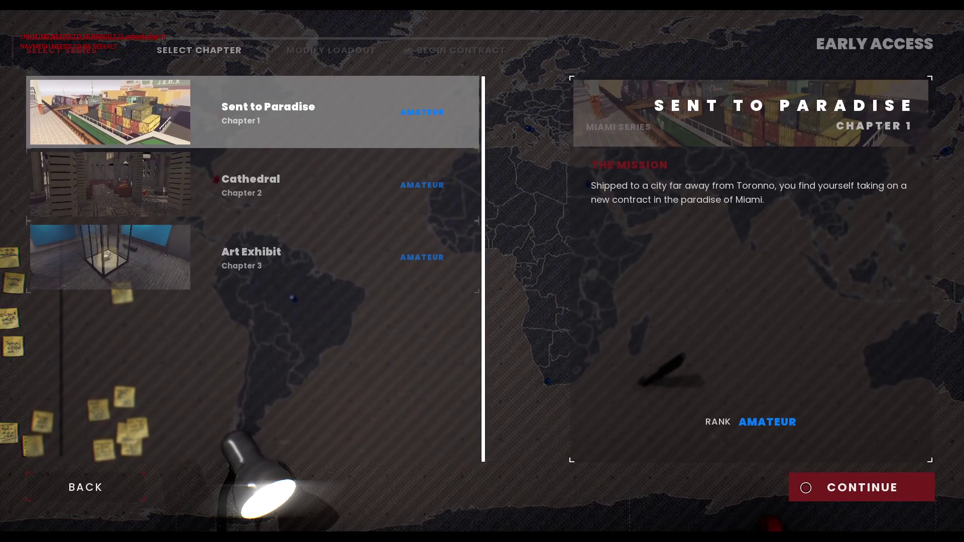
Continue to the Sent to Paradise loadout screen in the playtest, and switch back to the WBP_GamepadEquipWeapon event graph.
left_click(861, 489)
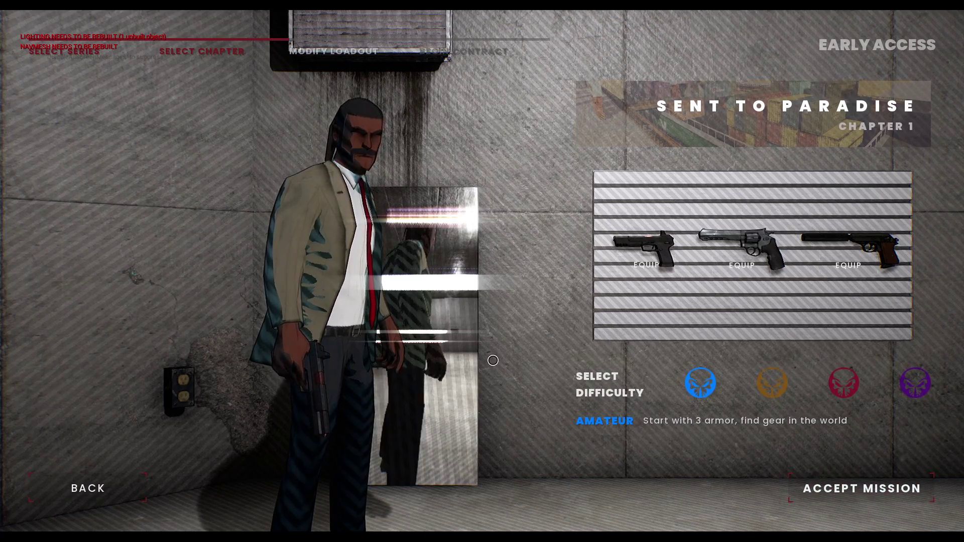
key("super")
left_click(505, 510)
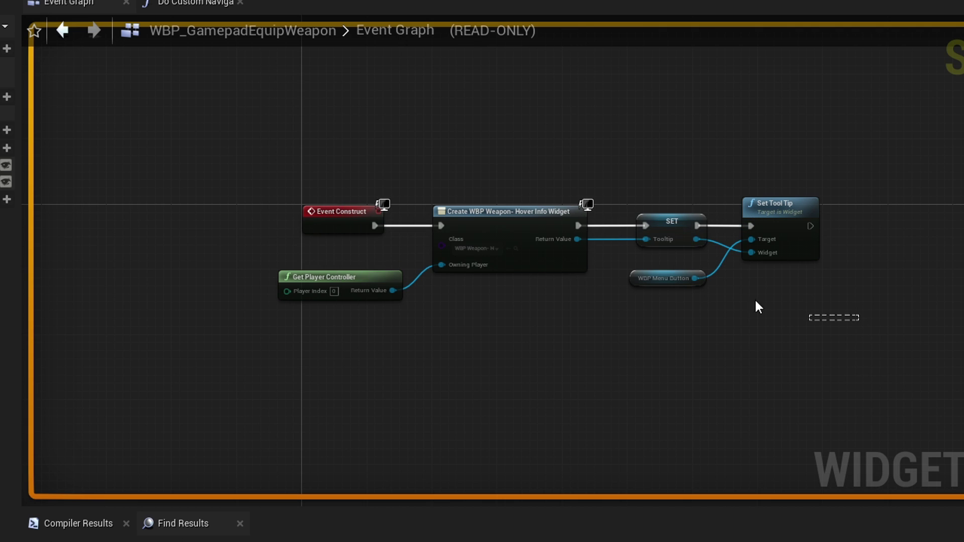
Examine the nodes that create the hover info widget and assign it as tooltip, and open WBP_Weapon-HoverInfo.
left_click_drag(758, 307, 385, 241)
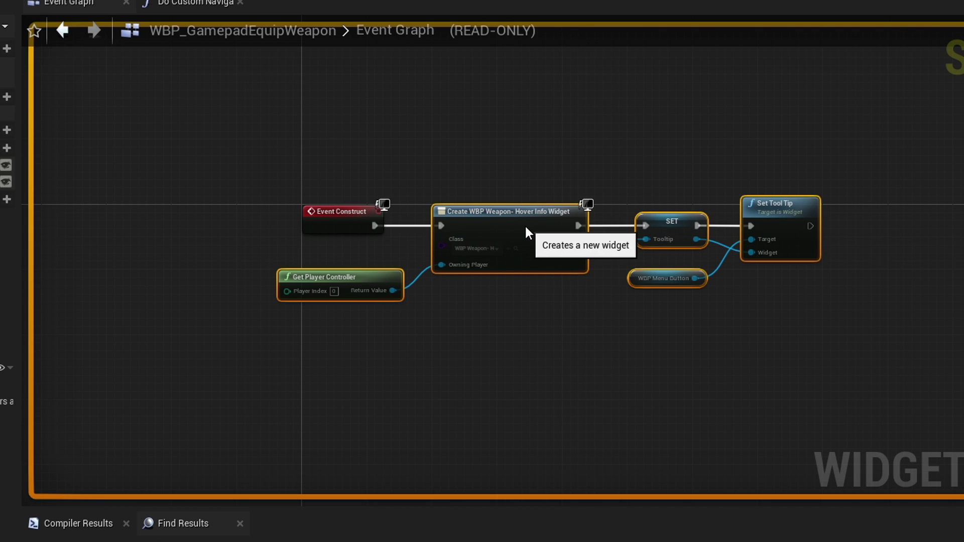
left_click(491, 349)
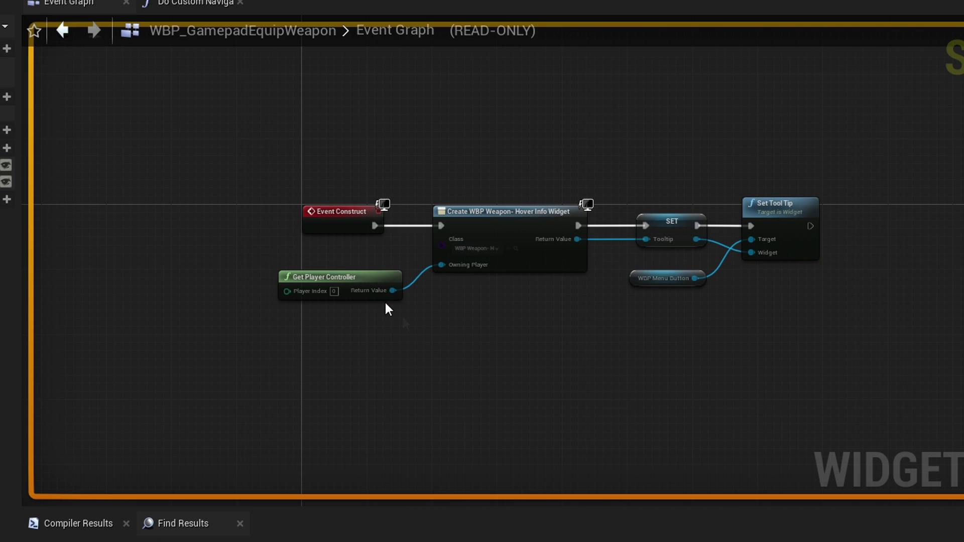
scroll(387, 307, "up", 2)
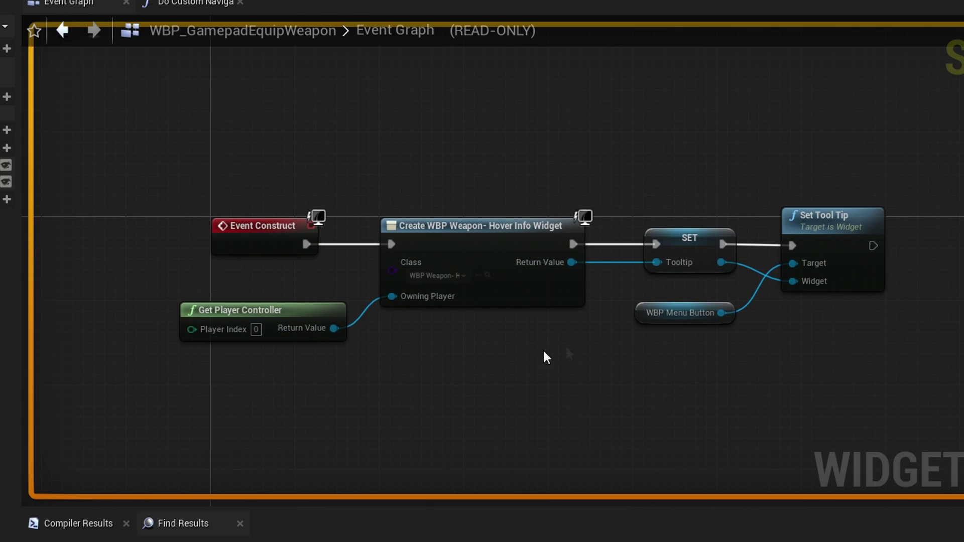
left_click(478, 225)
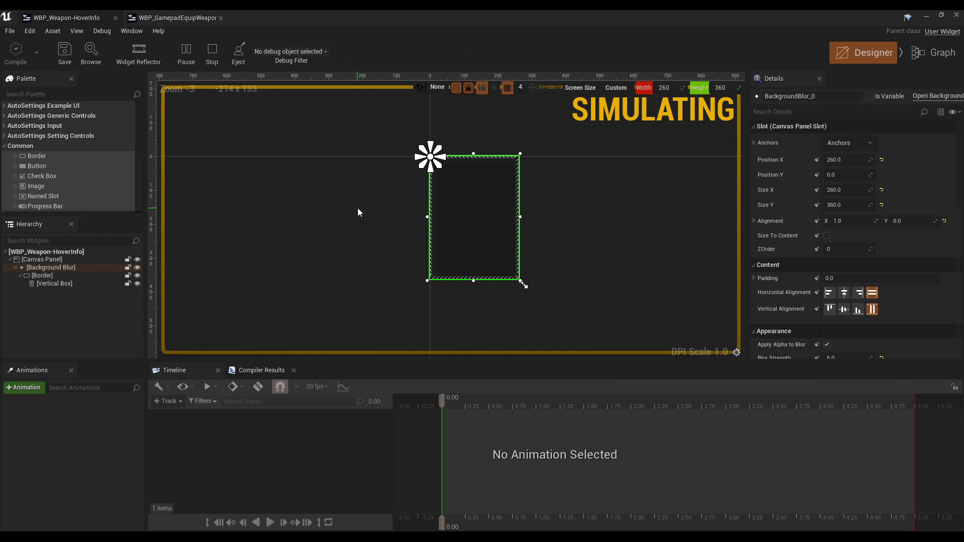
Return to the WBP_GamepadEquipWeapon event graph and examine the Tooltip setter, WBP Menu Button and Set Tool Tip nodes.
left_click(173, 17)
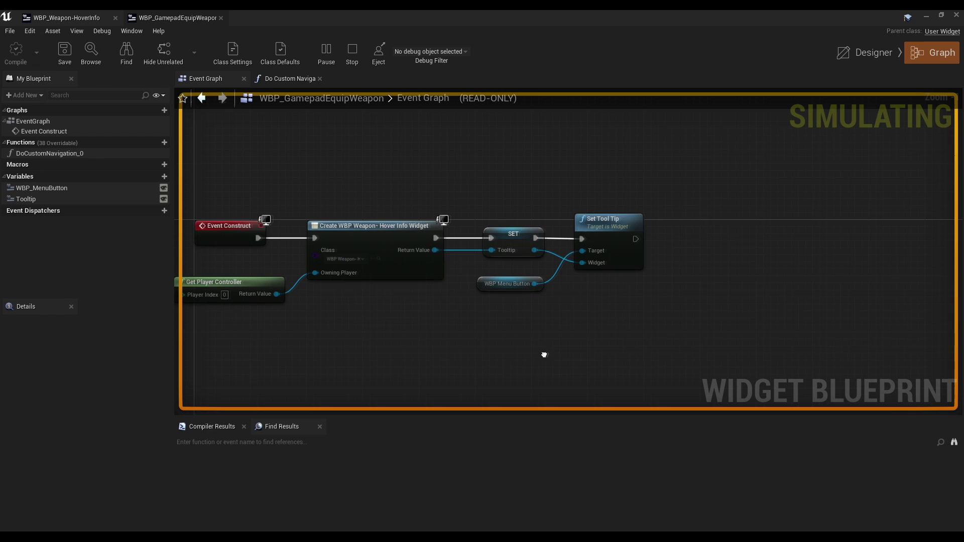
left_click(503, 241)
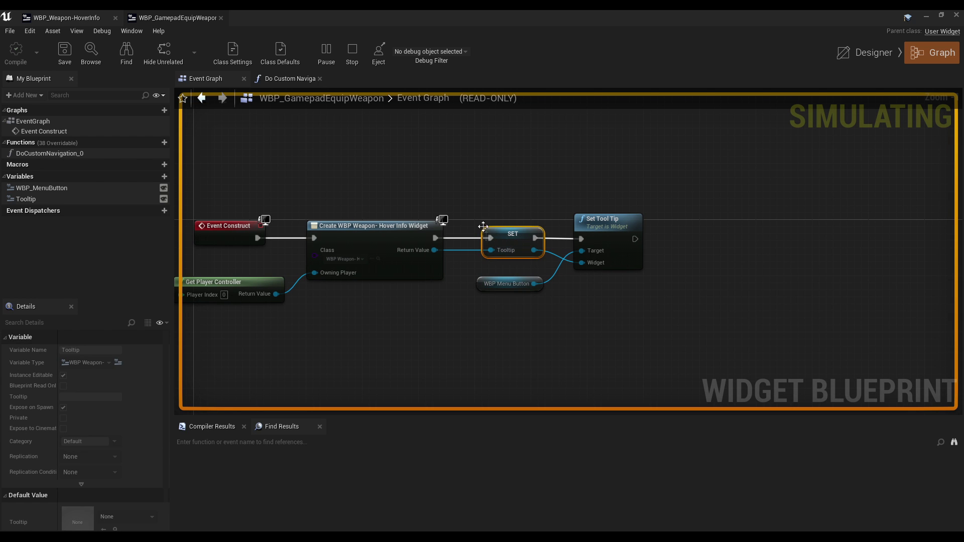
left_click(491, 210)
left_click_drag(646, 349, 501, 269)
left_click(593, 357)
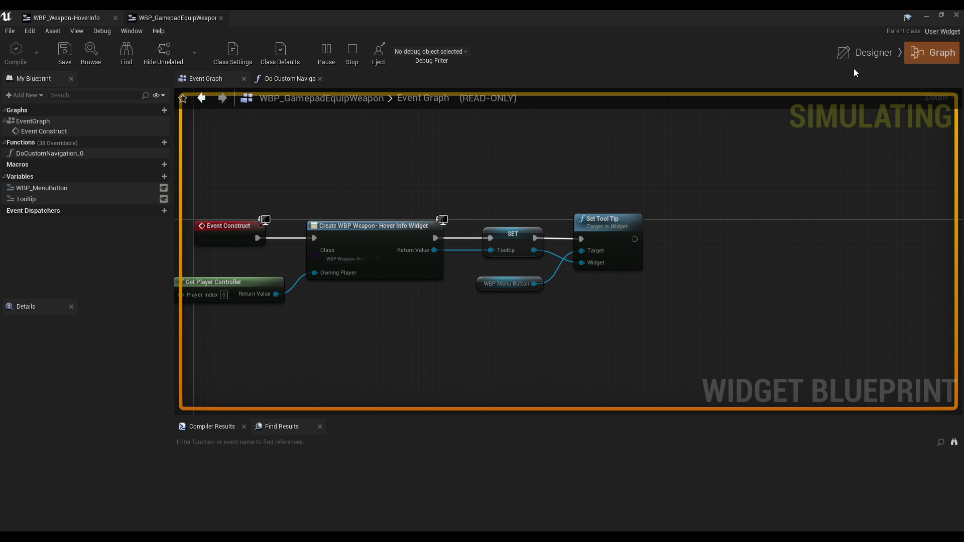
Show the WBP_GamepadEquipWeapon widget layout and review the properties of WBP_MenuButton.
left_click(864, 52)
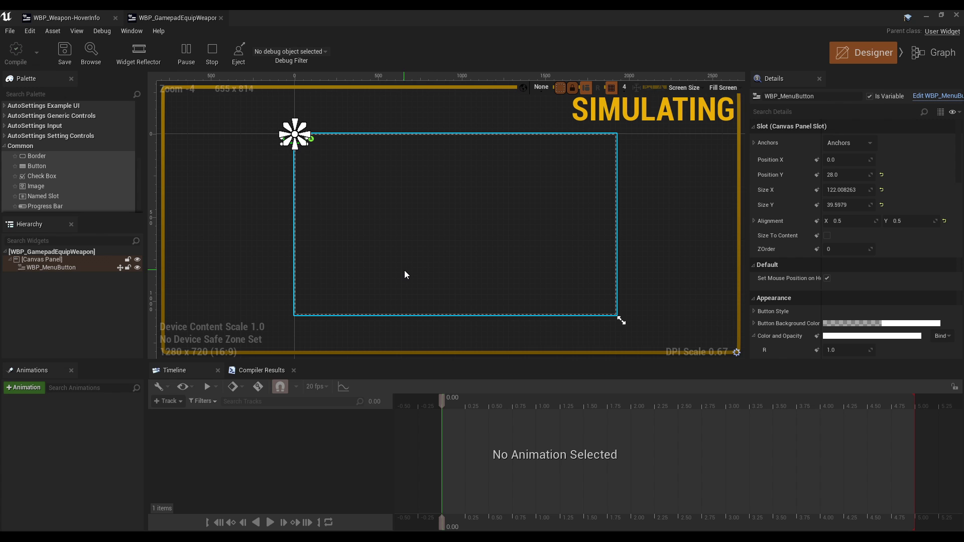
scroll(853, 226, "down", 1)
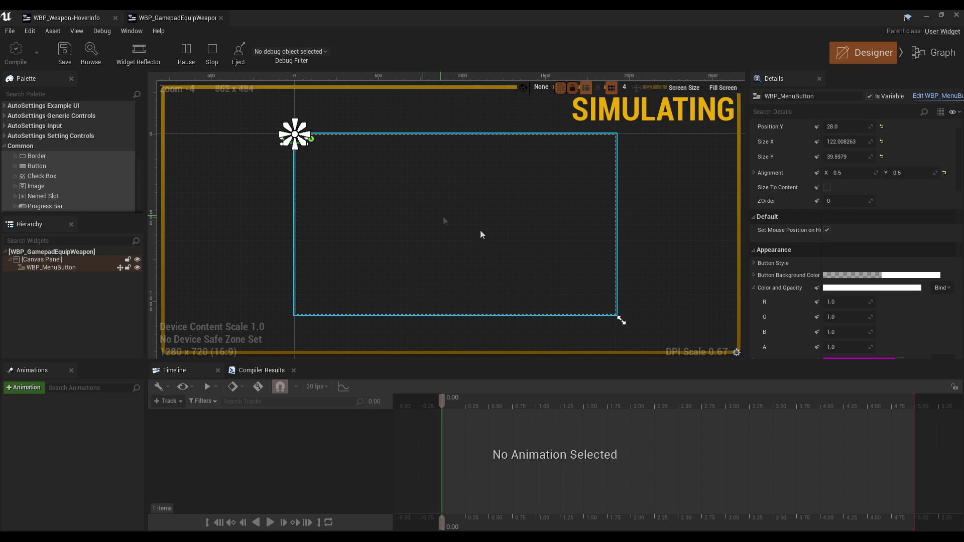
scroll(867, 301, "down", 3)
scroll(868, 298, "down", 6)
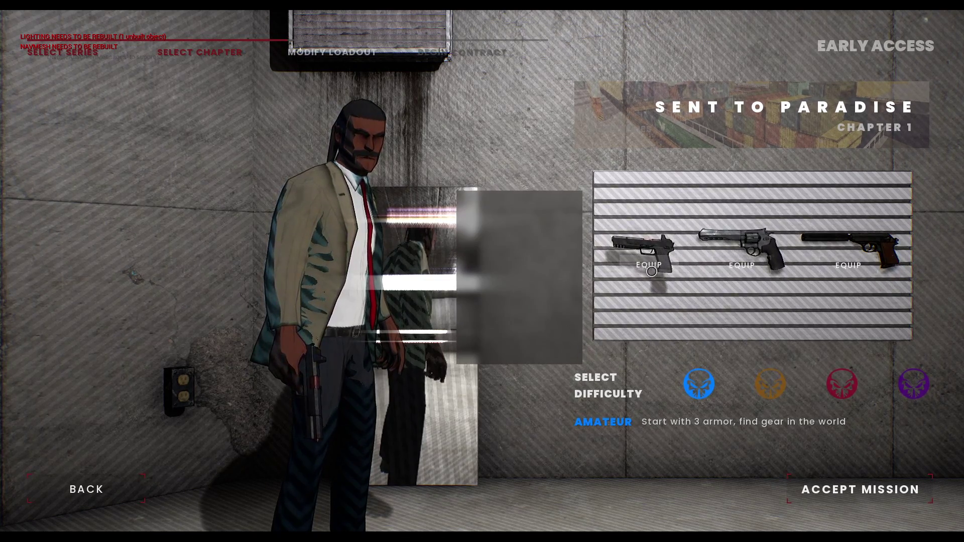
Stop the playtest and inspect the BackgroundBlur_0 panel with its slot settings in WBP_Weapon-HoverInfo.
key("Escape")
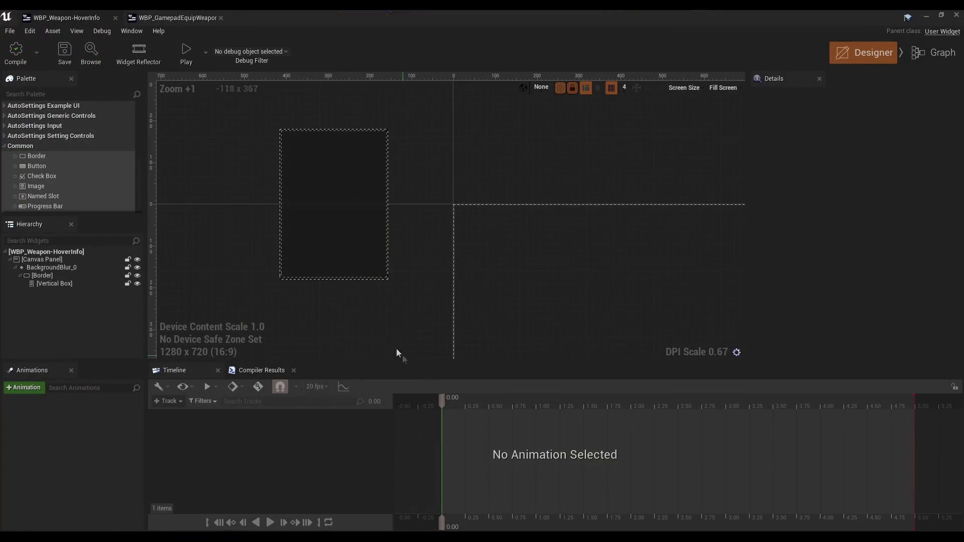
scroll(445, 249, "down", 4)
left_click(351, 214)
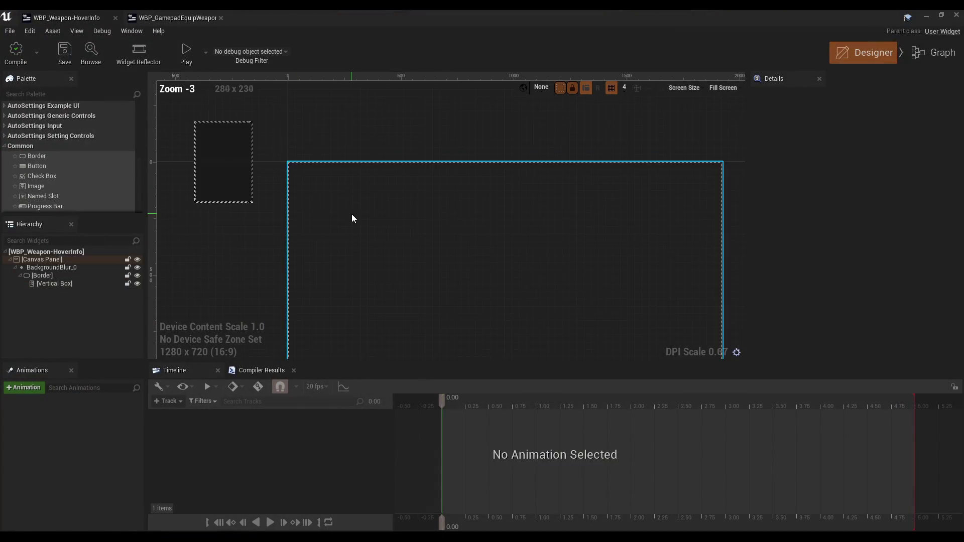
scroll(351, 215, "down", 1)
scroll(345, 213, "up", 6)
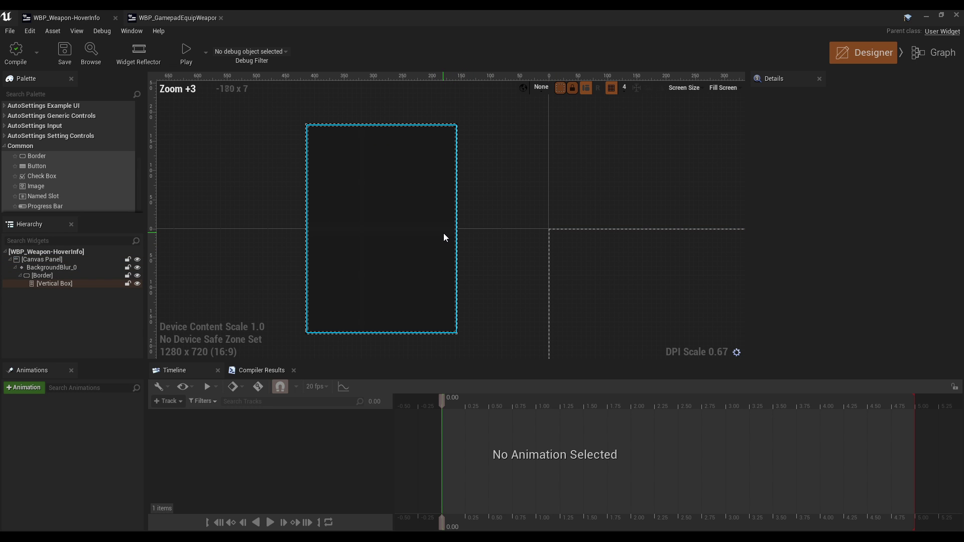
left_click(342, 251)
scroll(803, 319, "up", 5)
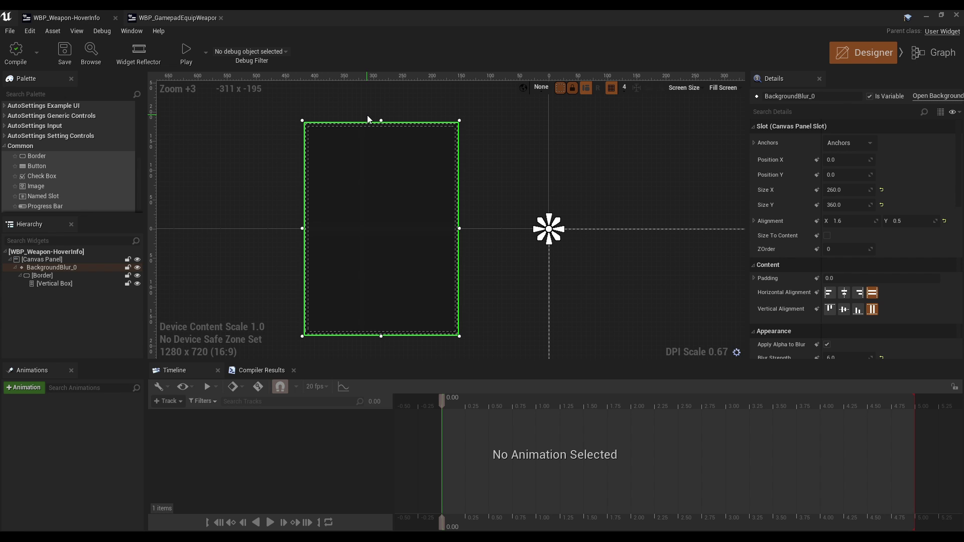
Examine the bounds of the blur panel and its offset from the canvas origin in the hover info layout.
scroll(367, 116, "down", 3)
right_click_drag(417, 135, 265, 182)
scroll(271, 219, "up", 4)
right_click_drag(342, 234, 557, 265)
scroll(365, 231, "down", 2)
scroll(341, 280, "up", 1)
right_click_drag(333, 336, 424, 250)
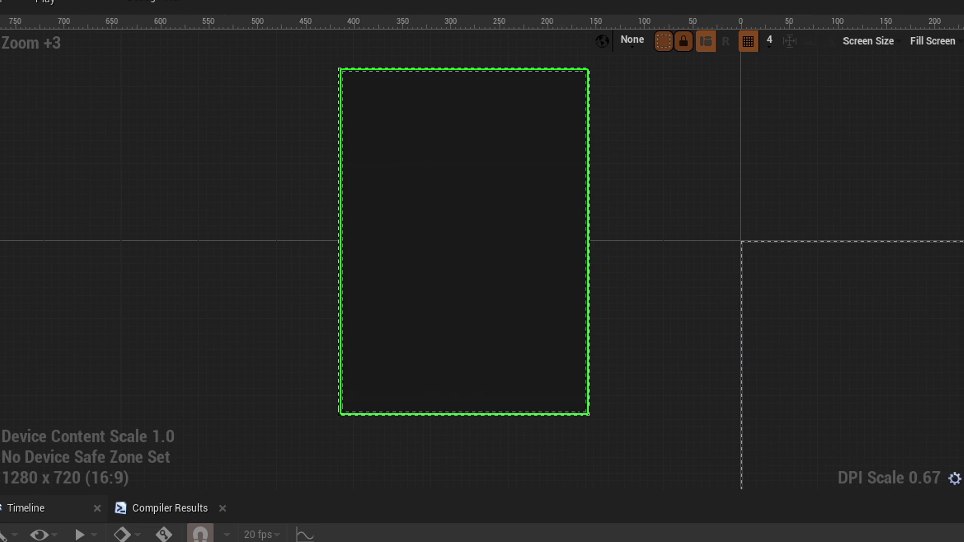
scroll(411, 102, "up", 3)
right_click_drag(411, 101, 422, 130)
scroll(502, 179, "down", 2)
scroll(434, 228, "down", 2)
scroll(341, 278, "down", 1)
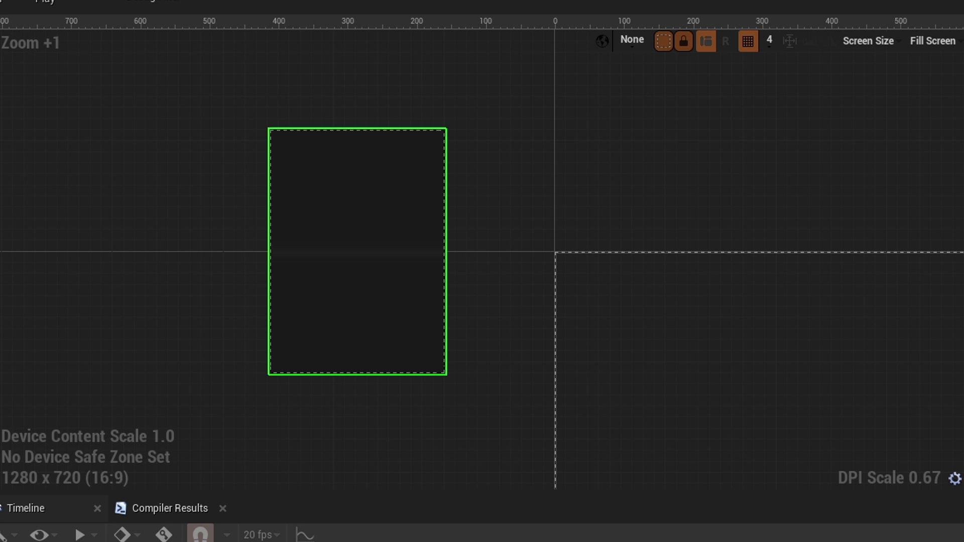
left_click(200, 534)
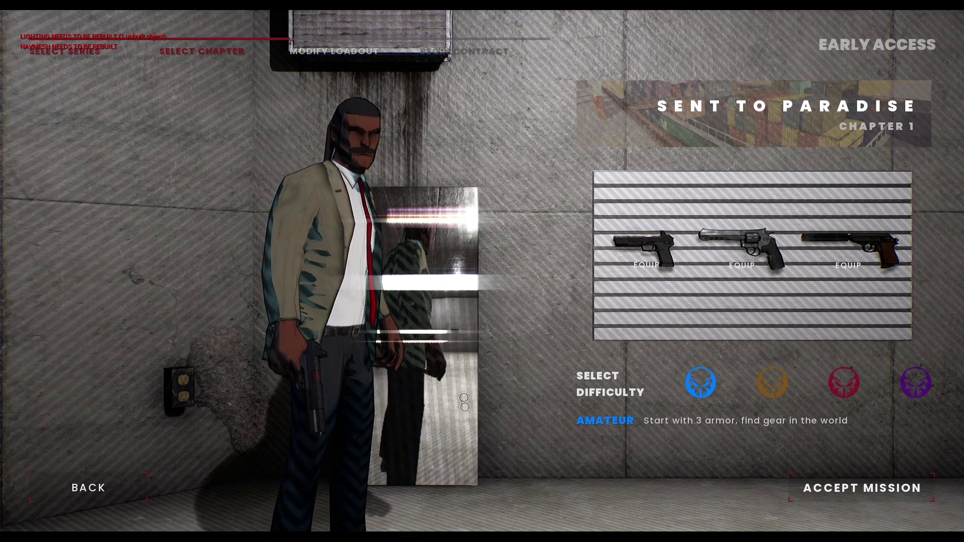
Switch from the playtest to the editor and examine the FadeTooltip event in the WBP_Weapon-HoverInfo event graph.
key("super")
left_click(457, 492)
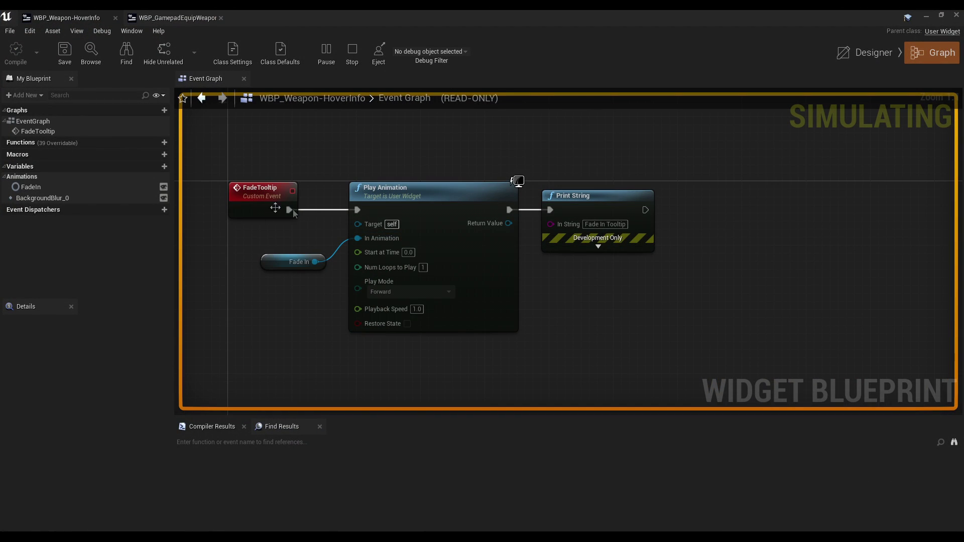
right_click_drag(293, 210, 337, 352)
Open the WBP_GamepadEquipWeapon event graph and examine the tooltip creation nodes and the On Hovered call to Fade Tooltip.
left_click(171, 17)
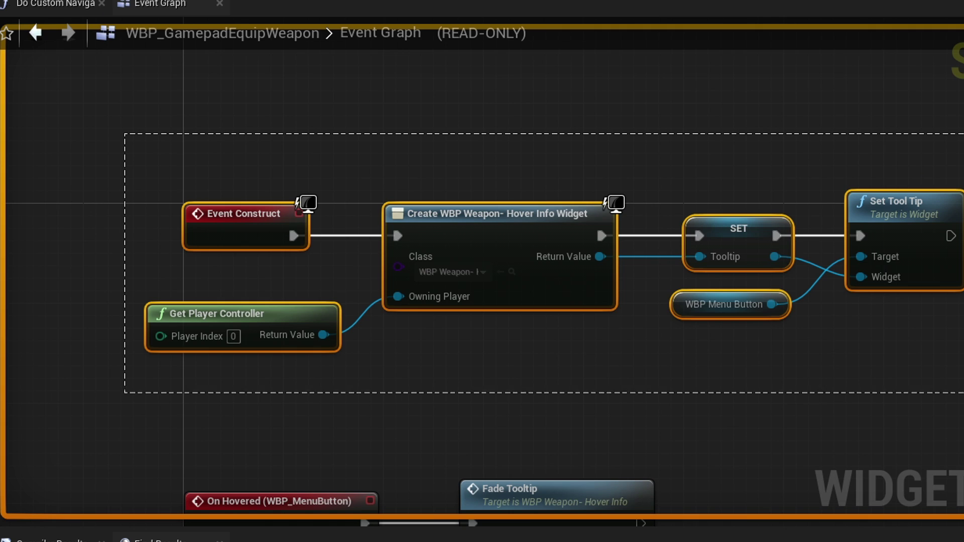
left_click_drag(963, 393, 963, 411)
left_click(610, 405)
right_click_drag(399, 258, 552, 165)
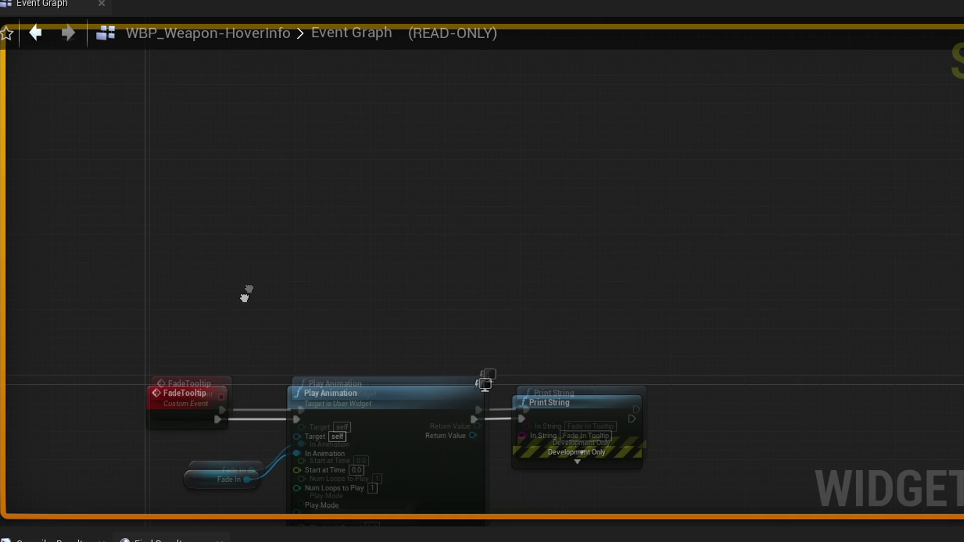
Examine how FadeTooltip in WBP_Weapon-HoverInfo plays the Fade In animation and prints its debug string.
right_click_drag(245, 291, 297, 148)
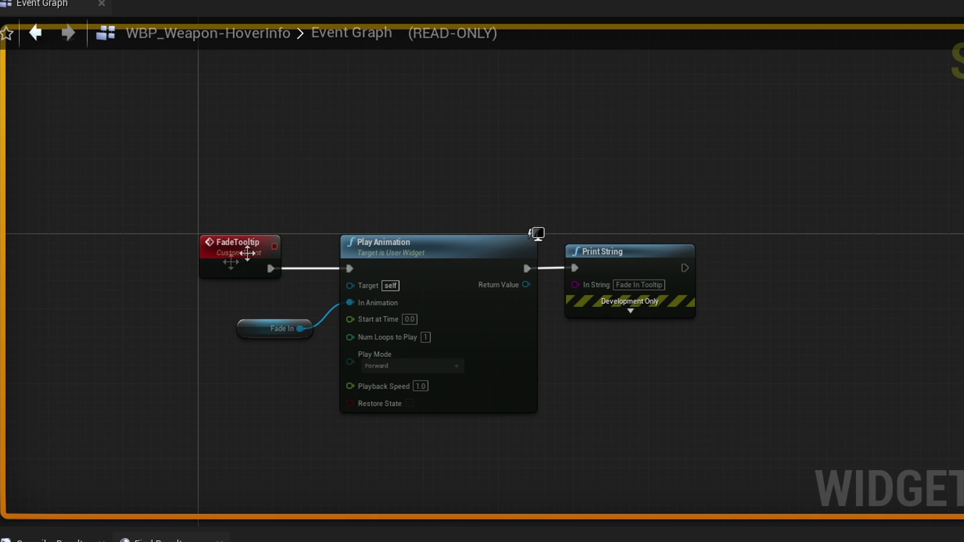
scroll(221, 267, "up", 1)
scroll(190, 305, "down", 1)
right_click_drag(191, 305, 341, 315)
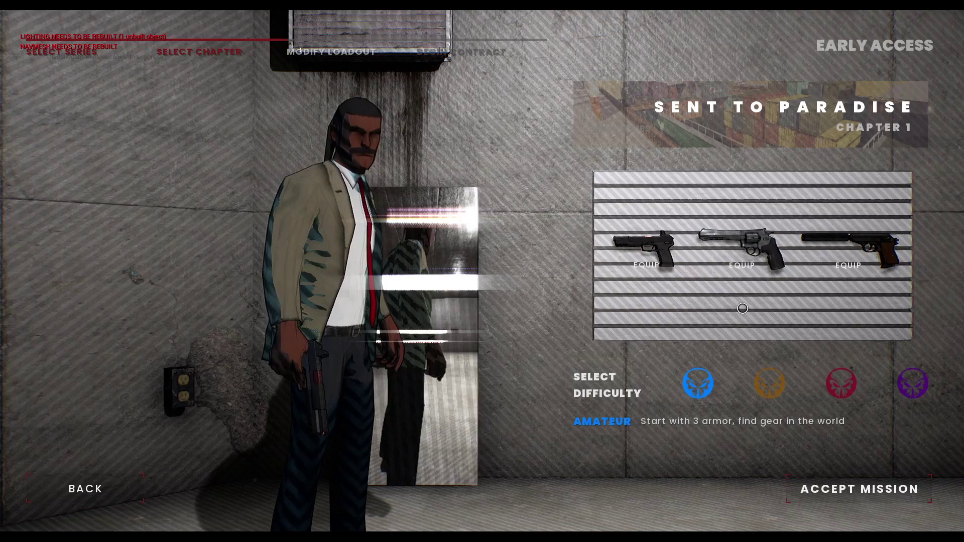
Go back to the chapter list, re-enter the Sent to Paradise loadout and move the focus up to the weapons.
key("Escape")
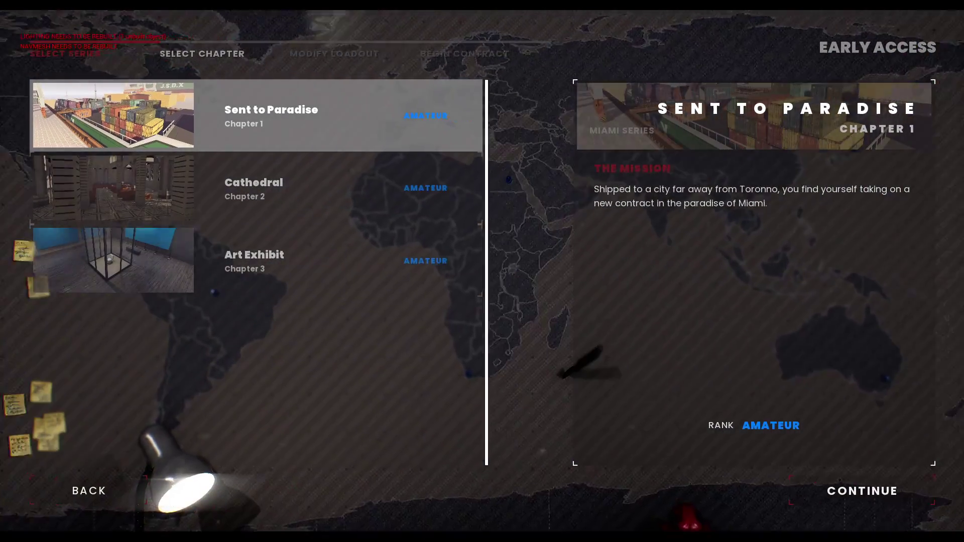
key("Return")
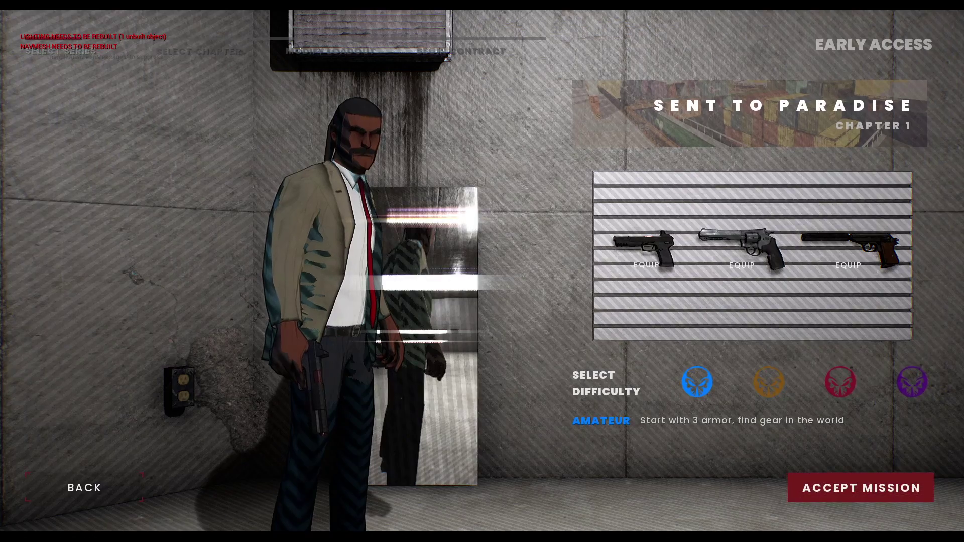
key("Up")
key("Up")
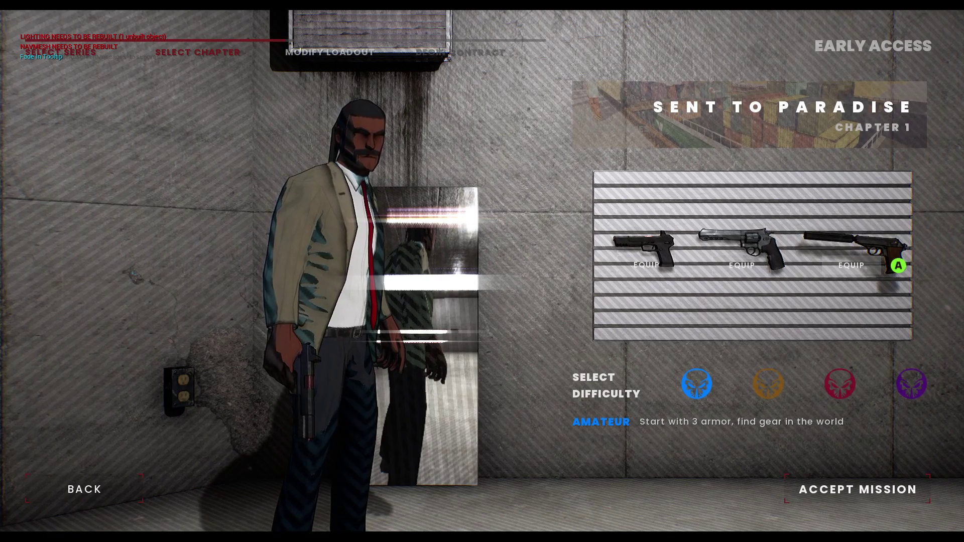
Move the focus back and forth across the three weapons to test the tooltip fade, and equip the focused weapon.
key("Left")
key("Left")
key("Right")
key("Right")
key("Left")
key("Left")
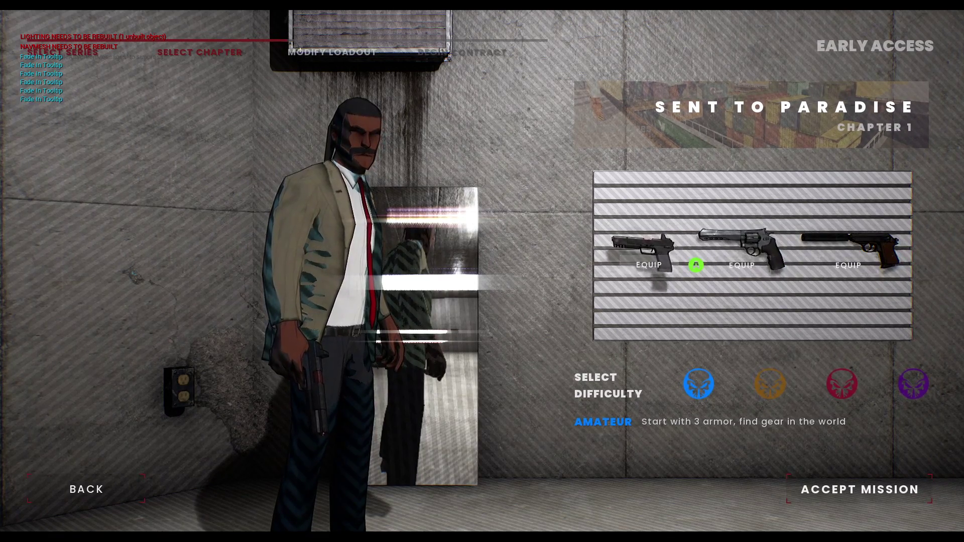
key("Right")
key("Left")
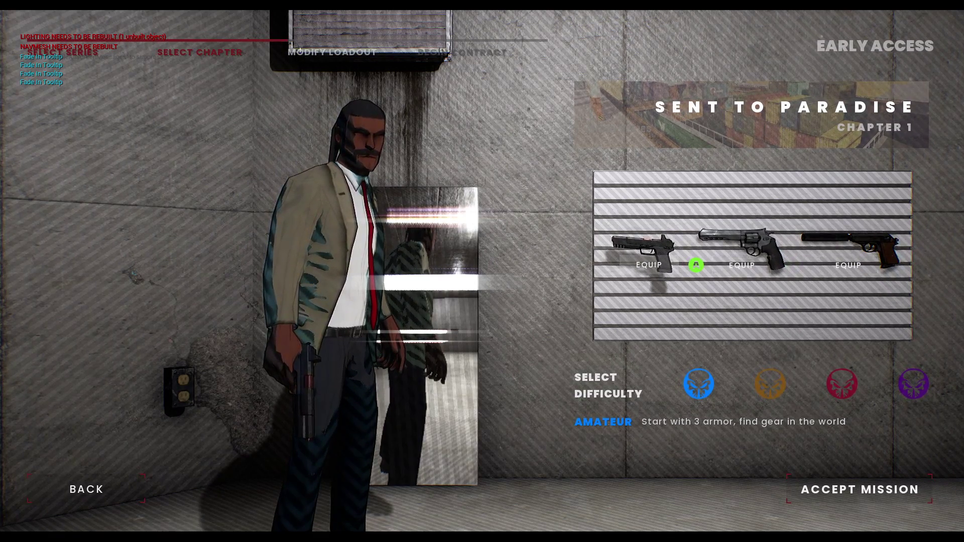
key("Return")
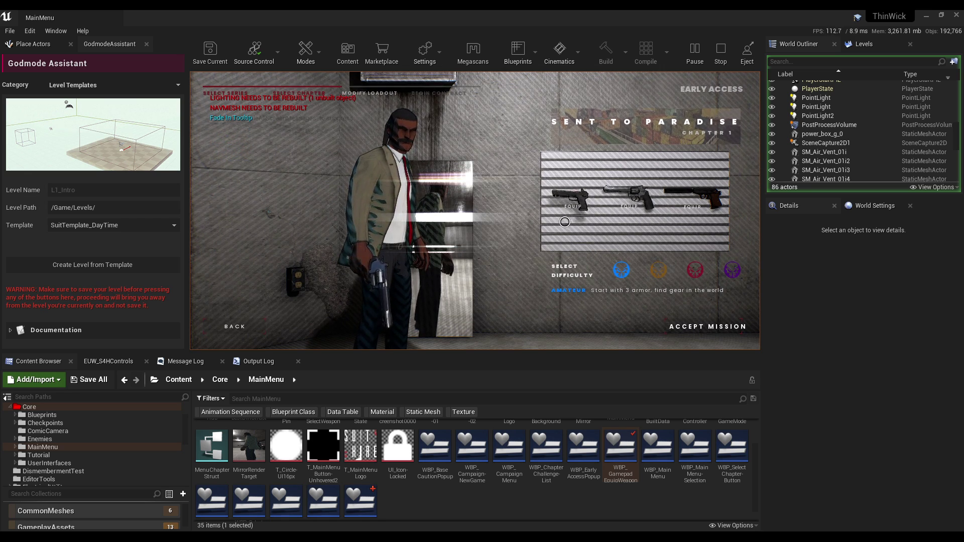
Stop the play session and read the full Blueprint runtime errors about the Tooltip property in the message log.
key("Escape")
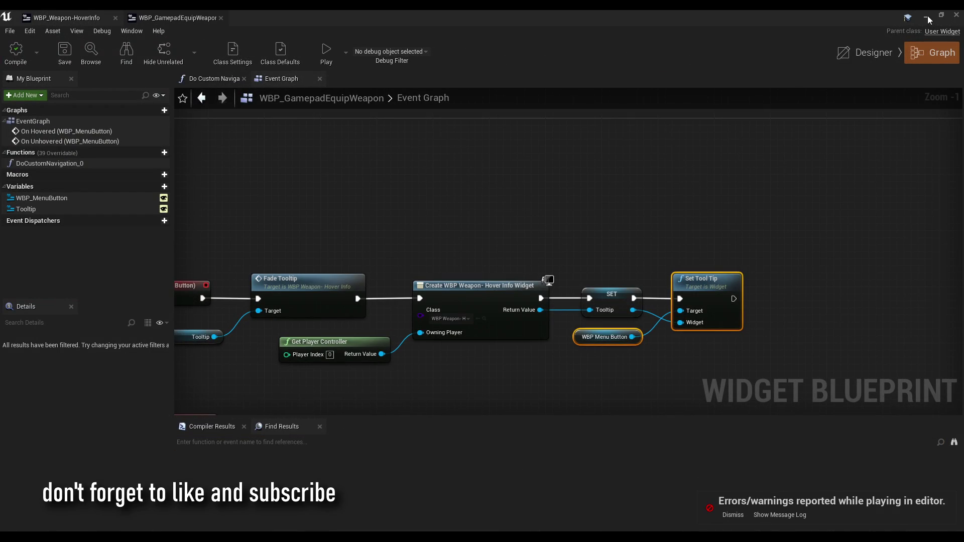
left_click(927, 17)
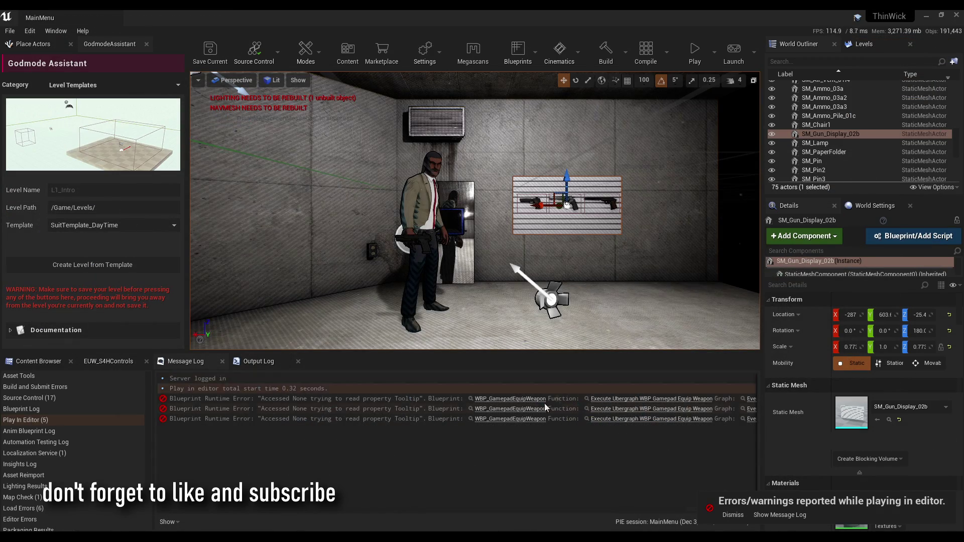
left_click_drag(335, 513, 438, 514)
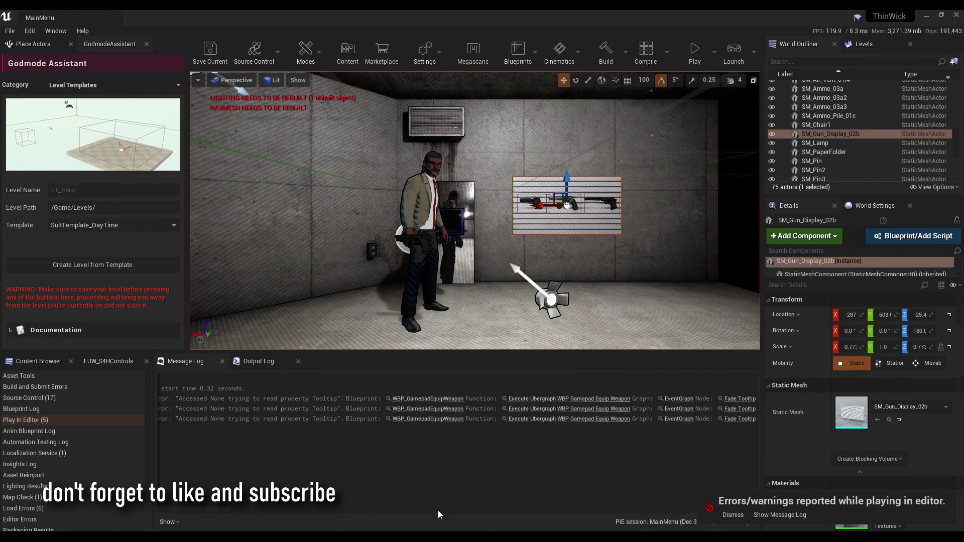
Return to the WBP_GamepadEquipWeapon event graph, examine the On Hovered chain up to Set Tool Tip and dismiss the error notification.
mouse_move(455, 536)
left_click(505, 497)
left_click(501, 372)
scroll(501, 372, "down", 4)
right_click_drag(501, 373, 589, 282)
scroll(672, 289, "up", 4)
left_click_drag(749, 303, 654, 258)
left_click_drag(789, 292, 753, 231, "shift")
scroll(741, 273, "down", 2)
right_click_drag(741, 273, 773, 288)
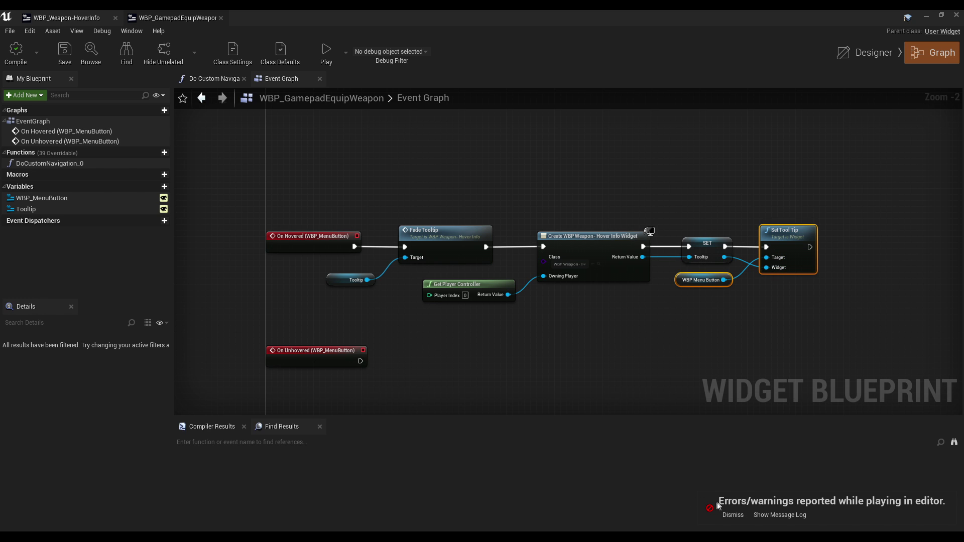
left_click(732, 515)
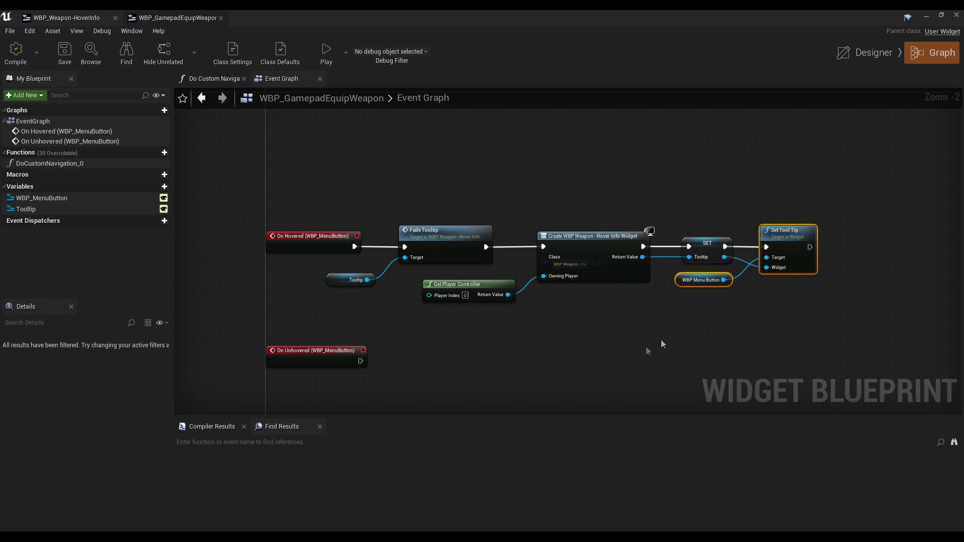
Delete the Set Tool Tip call and its WBP Menu Button reference, and compile and save the blueprint.
scroll(610, 281, "up", 2)
left_click_drag(869, 321, 730, 273)
key("Delete")
left_click(15, 52)
left_click(65, 53)
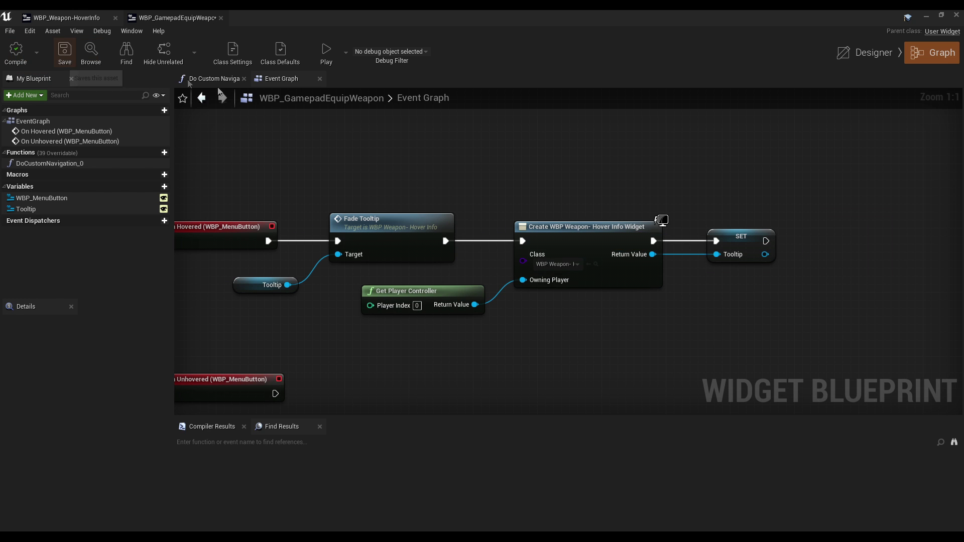
Remove Fade Tooltip and its Tooltip reference from the start of the chain and move the widget creation nodes beside On Hovered.
scroll(462, 198, "down", 2)
left_click(370, 251)
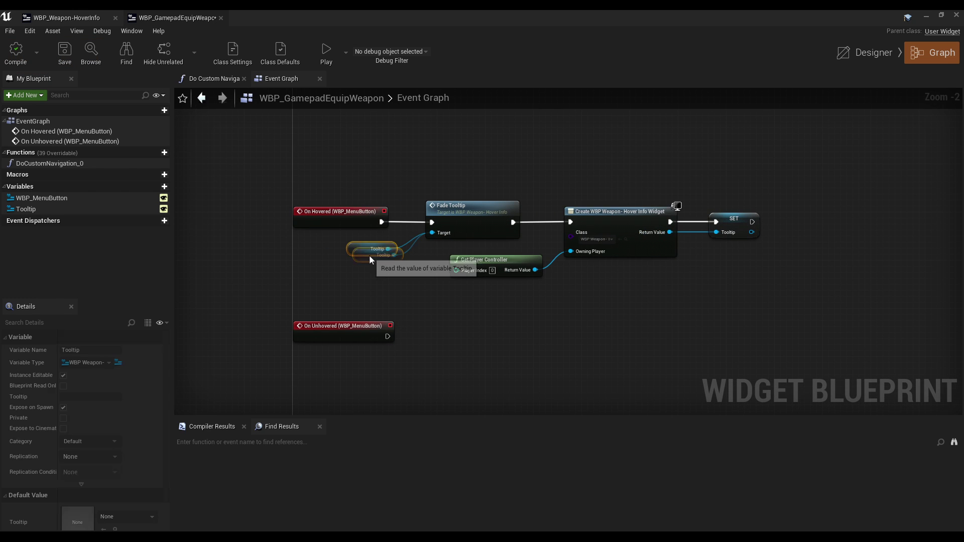
left_click(381, 269)
scroll(371, 255, "up", 2)
left_click_drag(444, 244, 638, 212)
key("Delete")
left_click_drag(843, 277, 587, 215)
left_click_drag(702, 207, 511, 208)
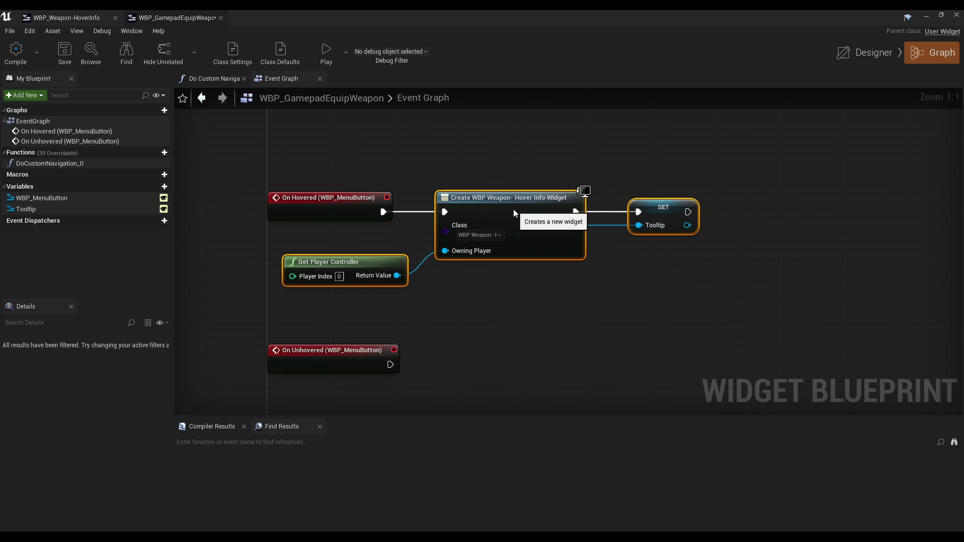
Paste the Fade Tooltip call with its Tooltip reference after the SET Tooltip node and connect it to the execution chain.
left_click(569, 255)
right_click_drag(594, 289, 424, 323)
key("ctrl+v")
left_click_drag(638, 292, 516, 245)
left_click(657, 250)
left_click_drag(667, 251, 666, 243)
left_click_drag(665, 300, 564, 236)
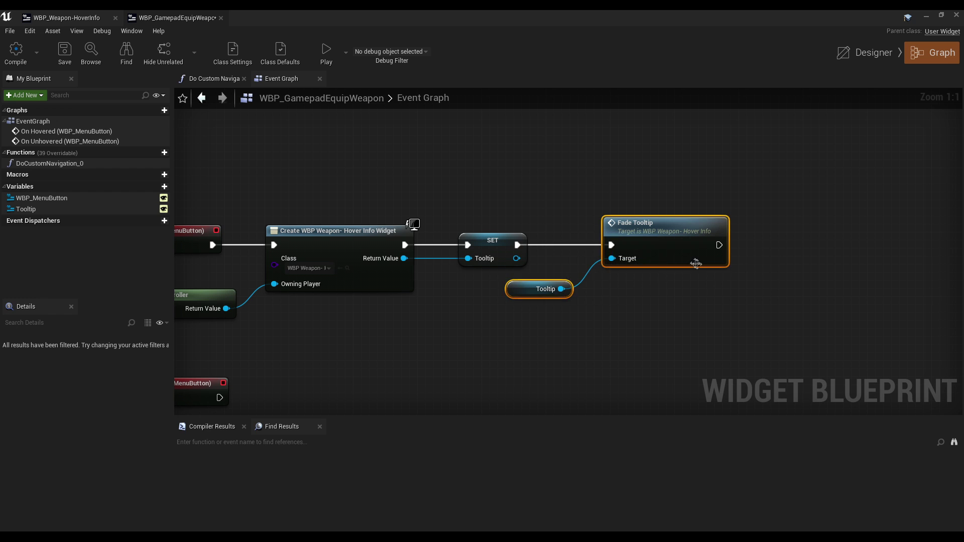
Move Fade Tooltip and its Tooltip reference farther from SET Tooltip to leave a wide gap in the chain.
right_click_drag(695, 263, 550, 264)
left_click_drag(545, 254, 734, 240)
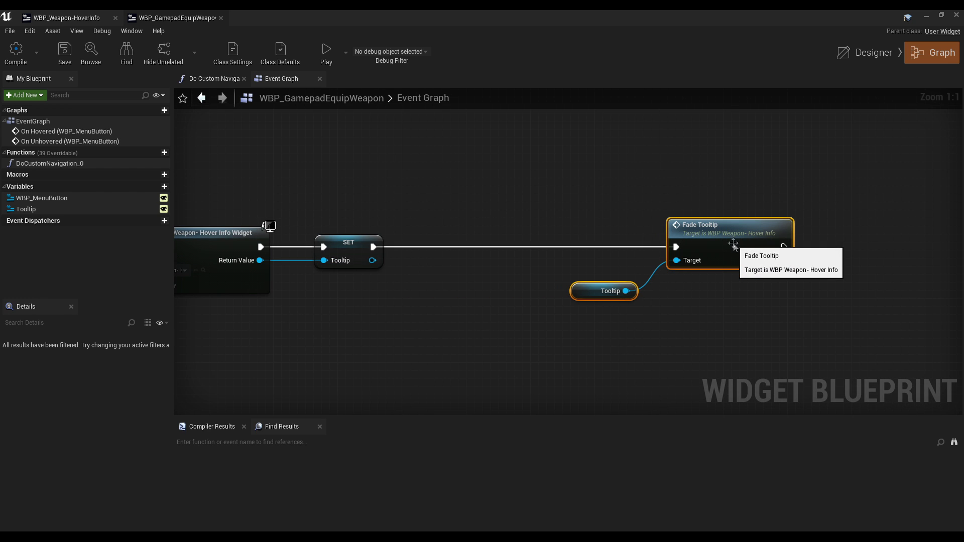
left_click(494, 221)
scroll(494, 221, "down", 3)
right_click_drag(493, 221, 725, 221)
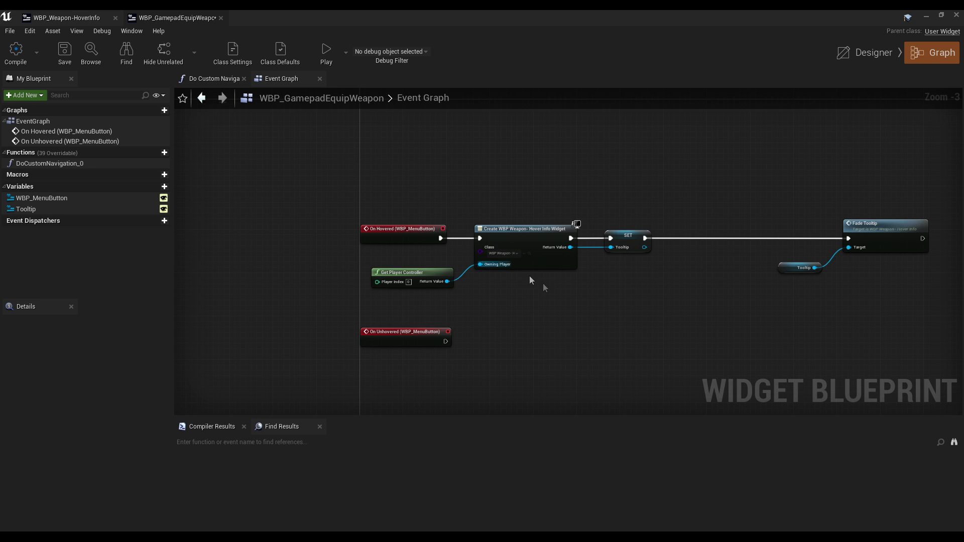
Shift Get Player Controller, Create WBP Weapon-Hover Info Widget and SET Tooltip toward Fade Tooltip, and nudge the first two closer to SET.
left_click_drag(488, 266, 369, 251)
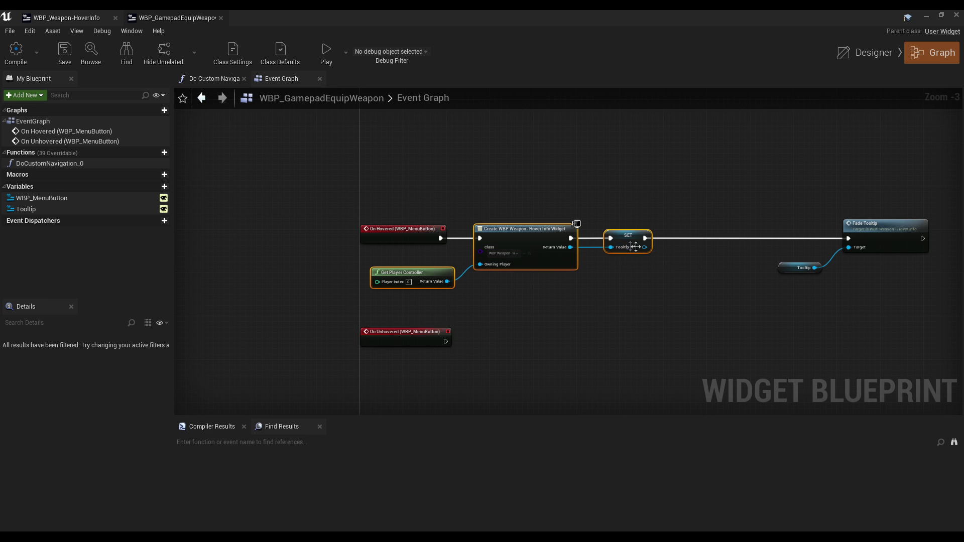
left_click_drag(502, 240, 617, 240)
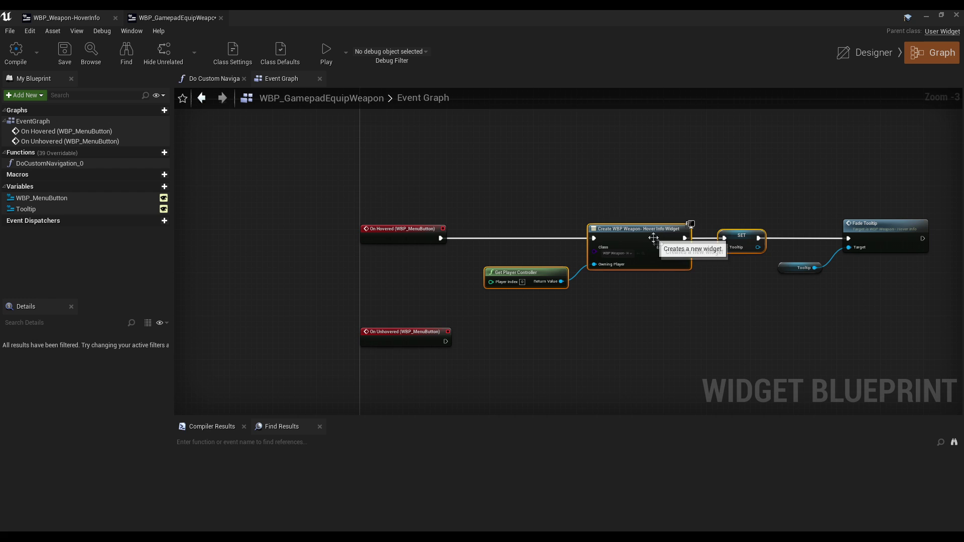
scroll(673, 287, "up", 2)
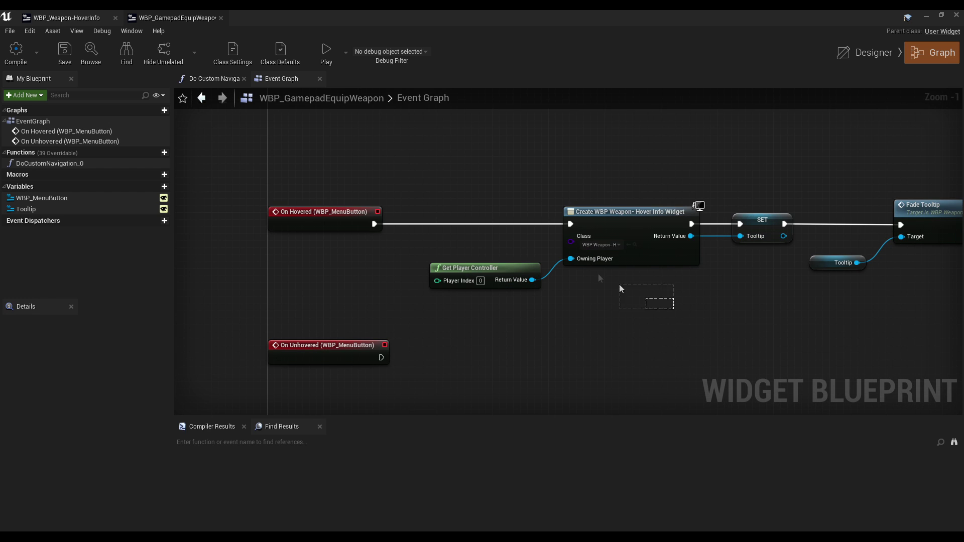
left_click_drag(619, 284, 532, 248)
left_click(679, 263)
left_click_drag(689, 314, 534, 222)
left_click_drag(685, 263, 693, 264)
left_click(726, 297)
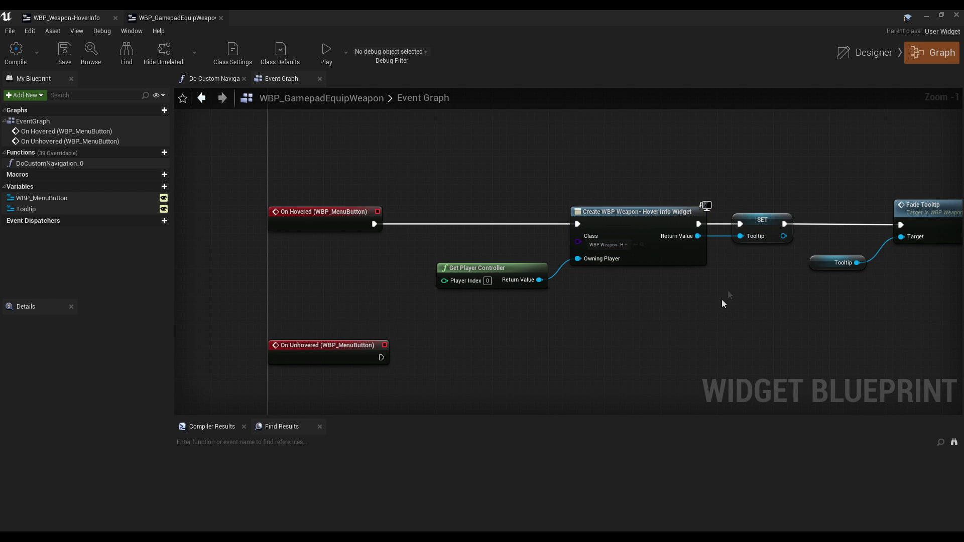
Move Set Position in Viewport and Fade Tooltip, with the Tooltip reference and nearby reroute point, closer to Get Mouse Position on Viewport.
scroll(528, 303, "down", 1)
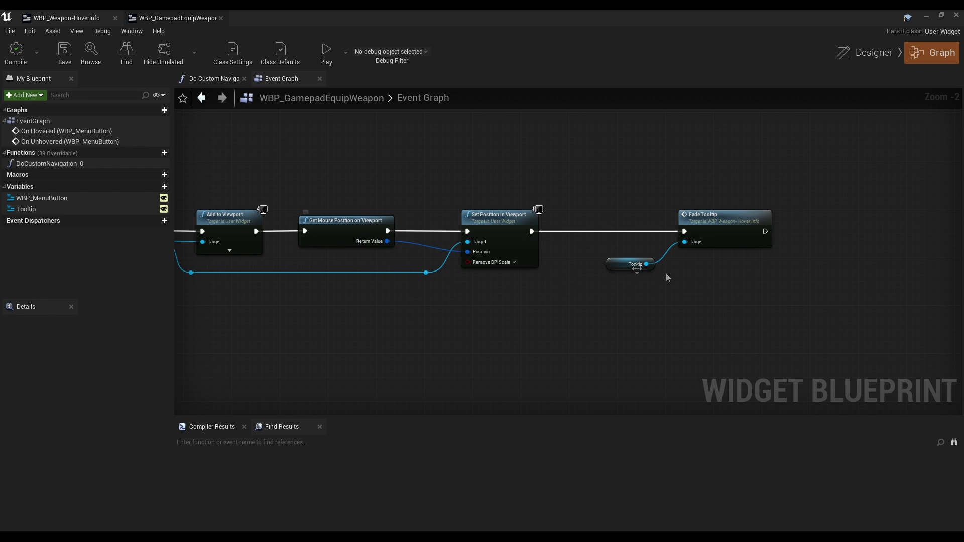
left_click_drag(755, 288, 419, 232)
left_click_drag(530, 232, 513, 227)
right_click_drag(512, 228, 505, 233)
left_click_drag(505, 236, 475, 237)
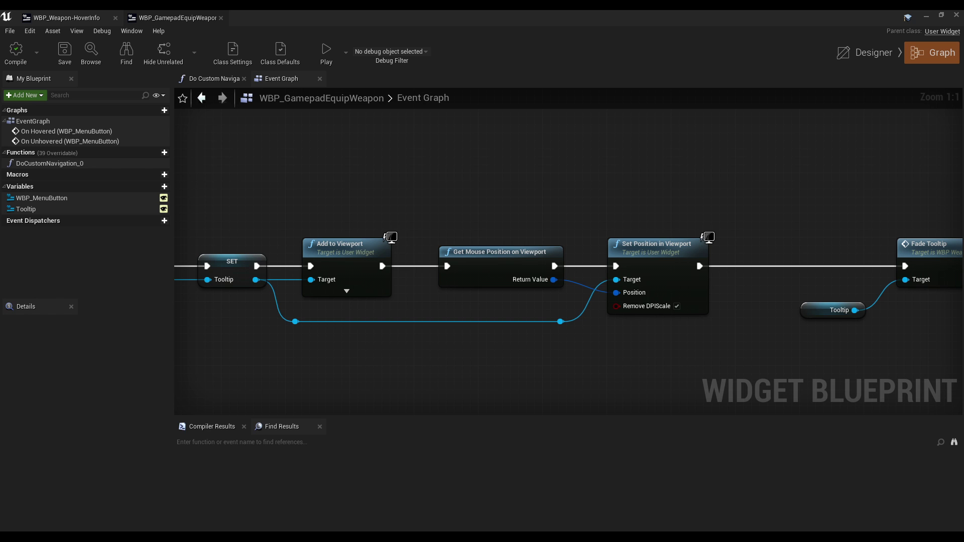
right_click_drag(389, 357, 489, 303)
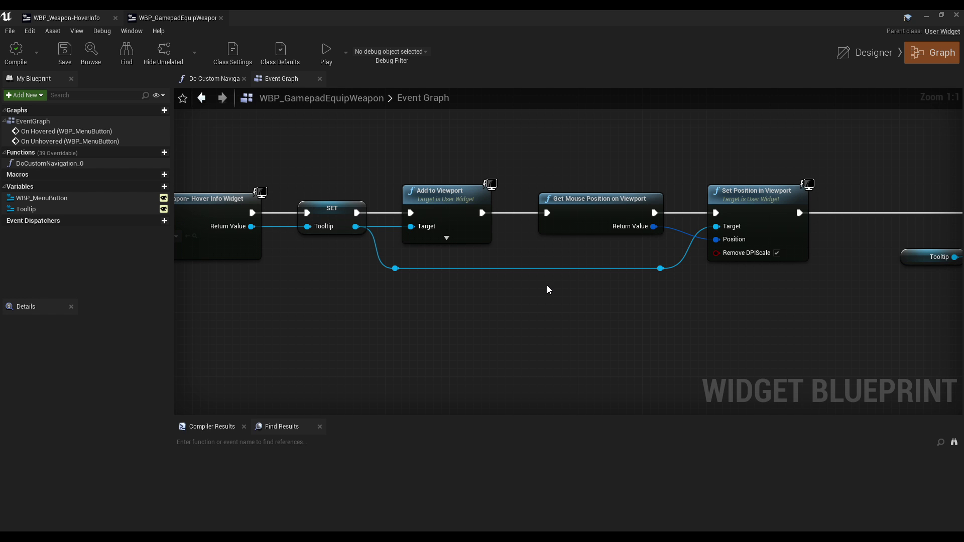
scroll(547, 289, "down", 2)
scroll(450, 239, "up", 1)
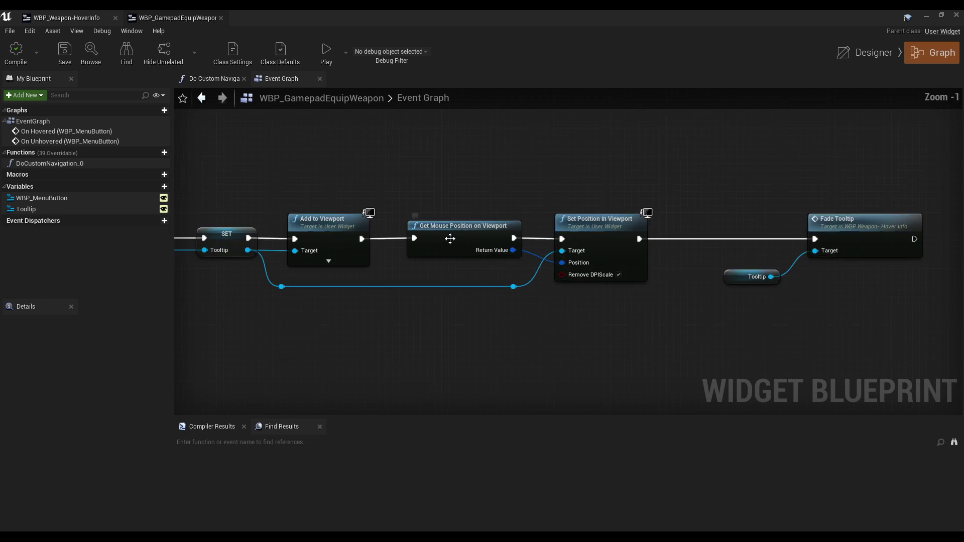
scroll(450, 238, "up", 1)
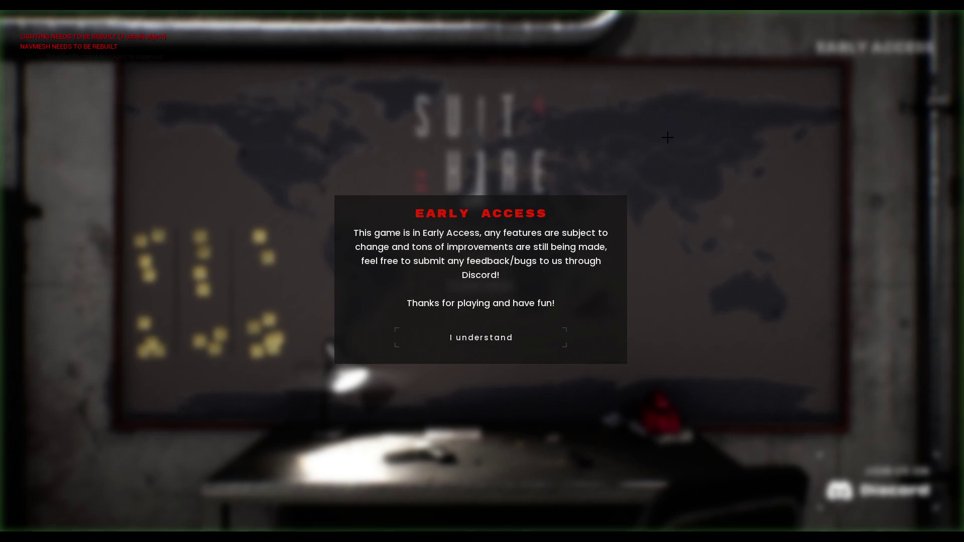
Accept the Early Access notice in the running game and go through the Miami series to the Sent to Paradise loadout.
left_click(481, 337)
left_click(562, 257)
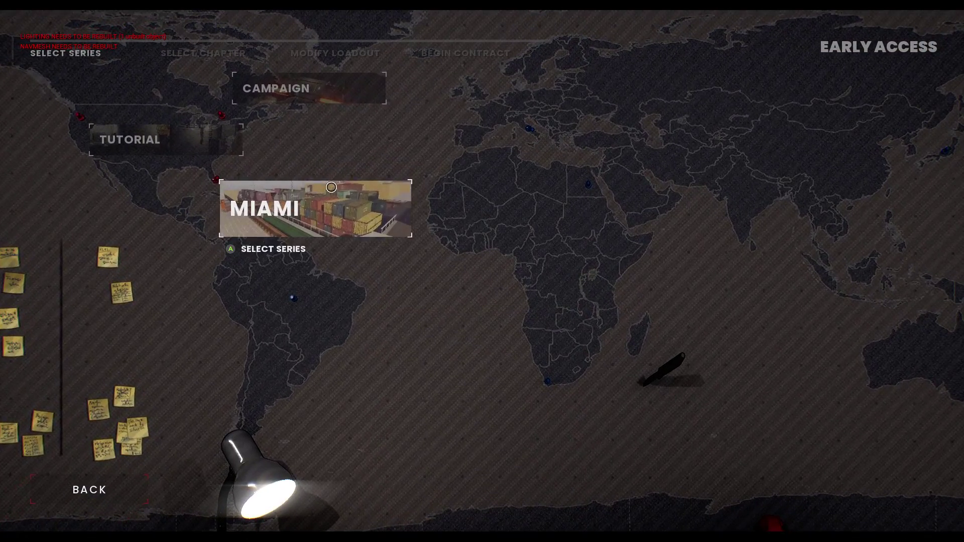
left_click(352, 195)
left_click(862, 489)
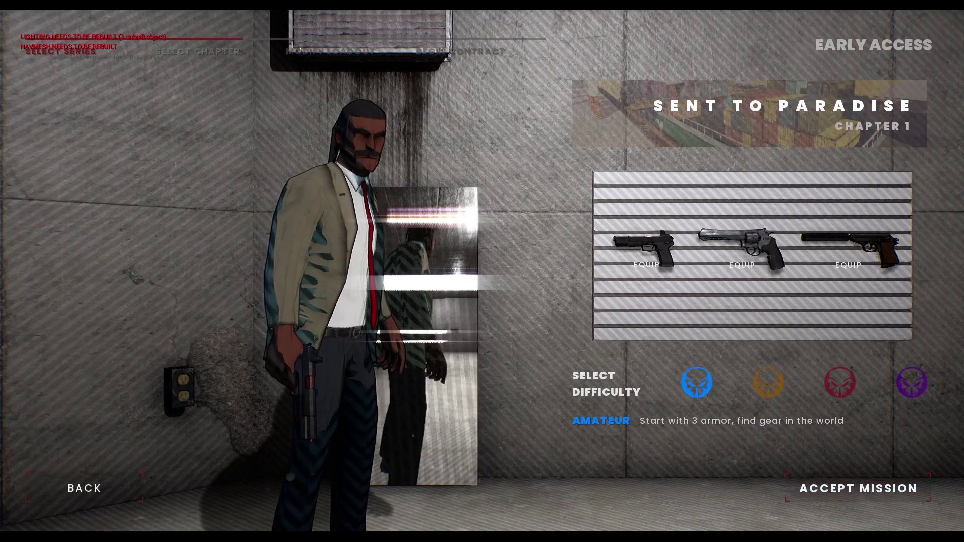
Move the focus back and forth across the three loadout weapons to test where the tooltip appears and how it fades.
key("Right")
key("Left")
key("Left")
key("Right")
key("Right")
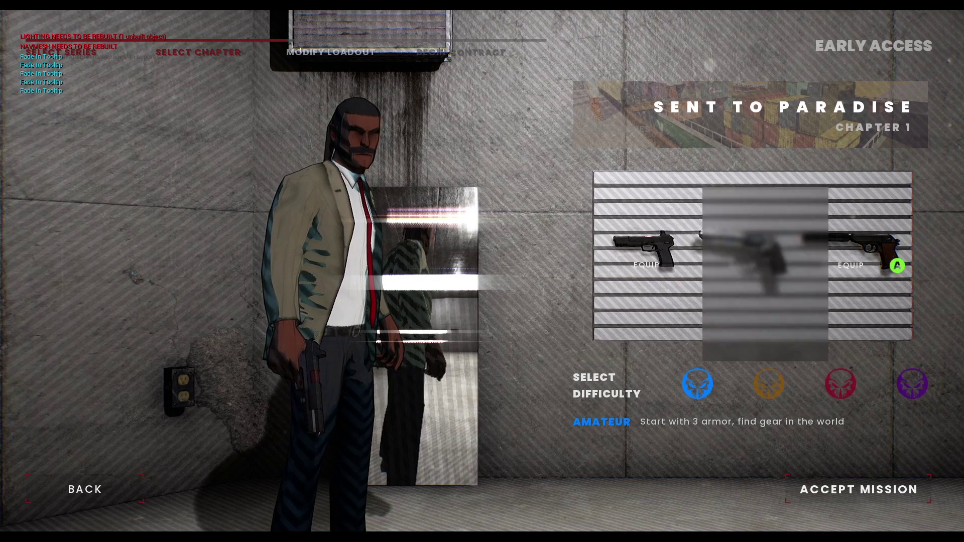
key("Left")
key("Left")
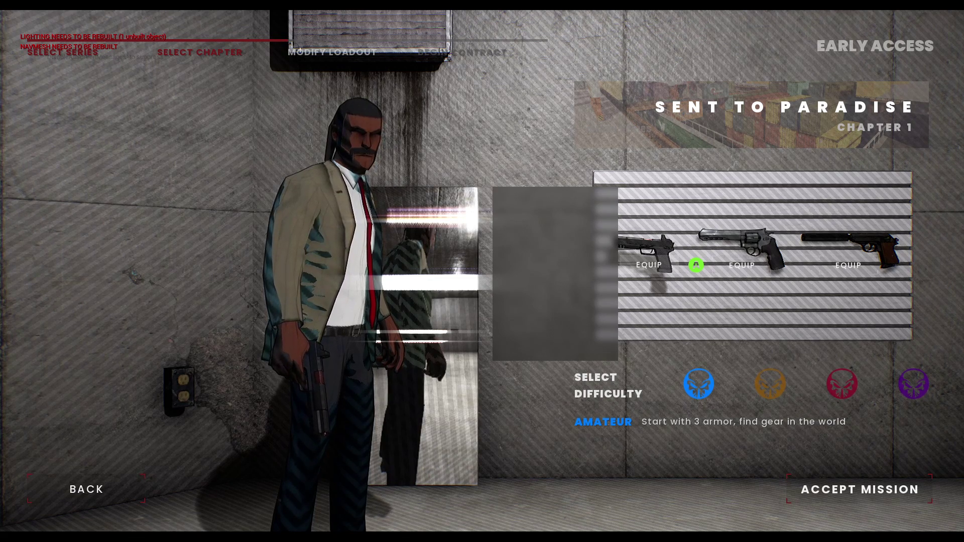
key("Right")
key("Right")
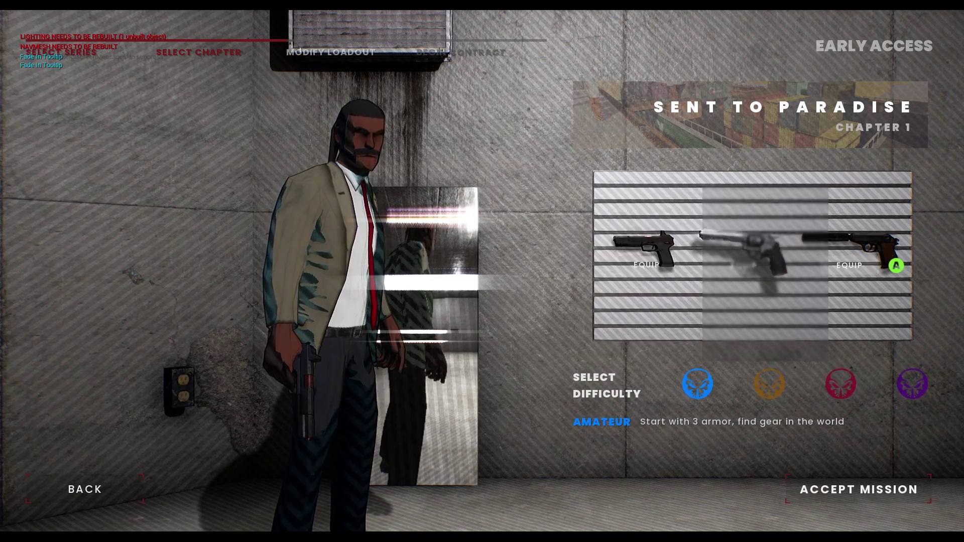
key("Left")
key("Left")
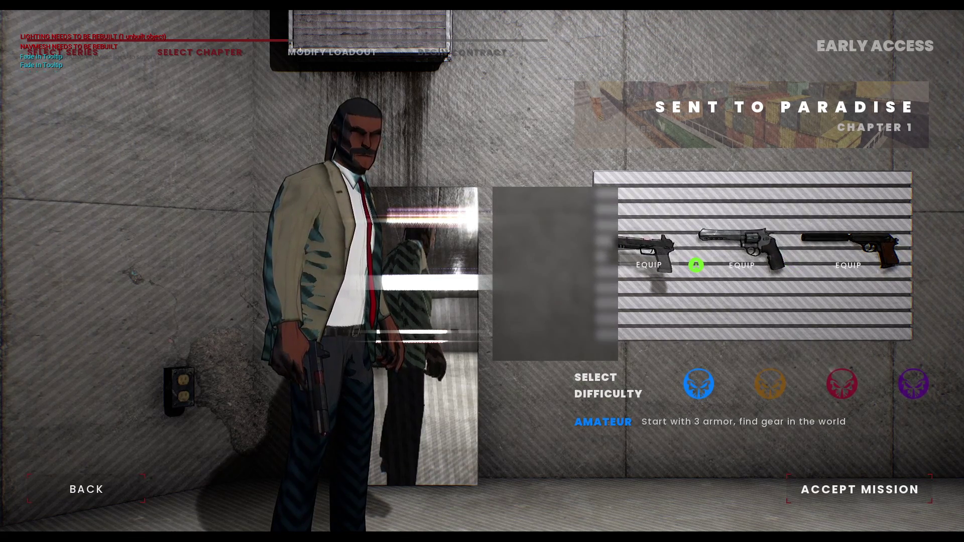
key("Right")
key("Right")
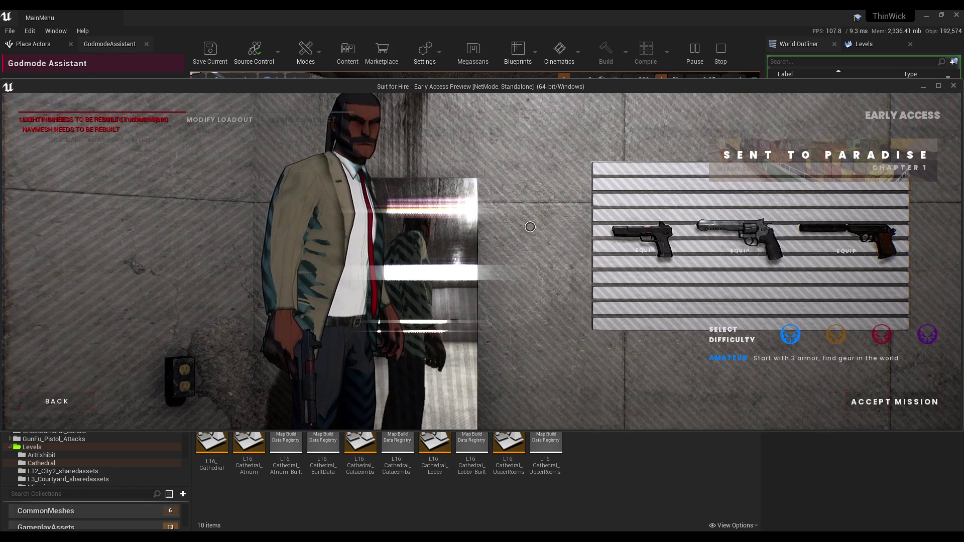
Switch to the WBP_GamepadEquipWeapon graph and examine how Get Cached Geometry, Local to Viewport and Get Viewport Scale drive the tooltip position.
mouse_move(649, 250)
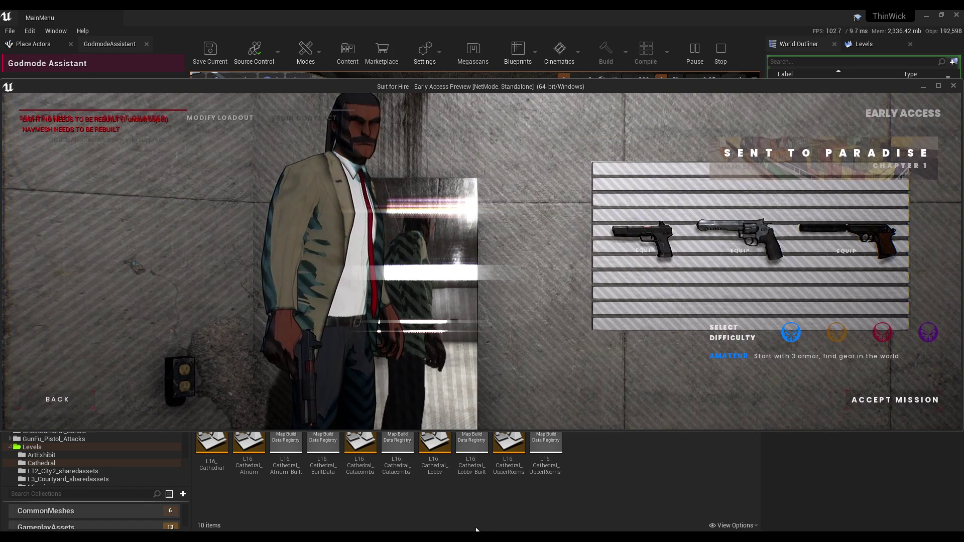
mouse_move(457, 538)
left_click(483, 503)
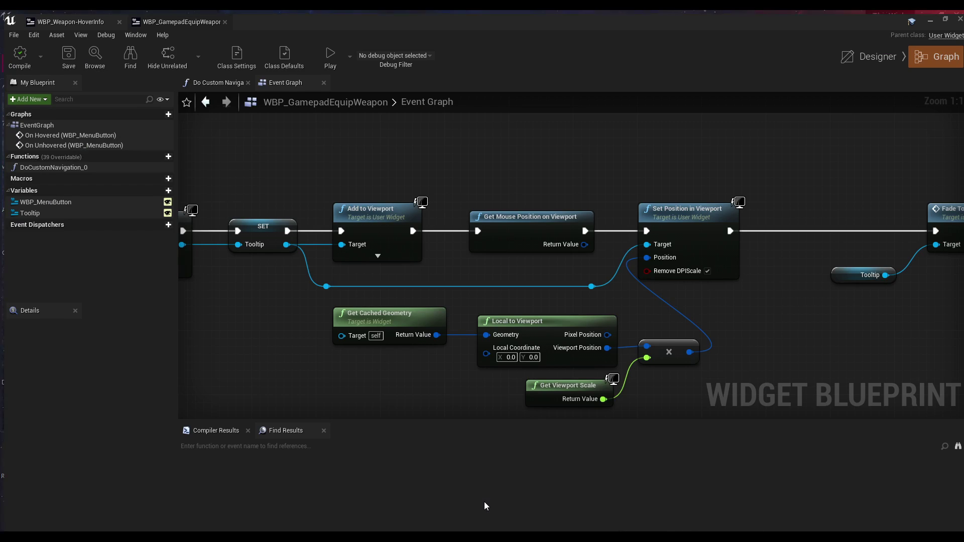
left_click_drag(687, 359, 438, 274)
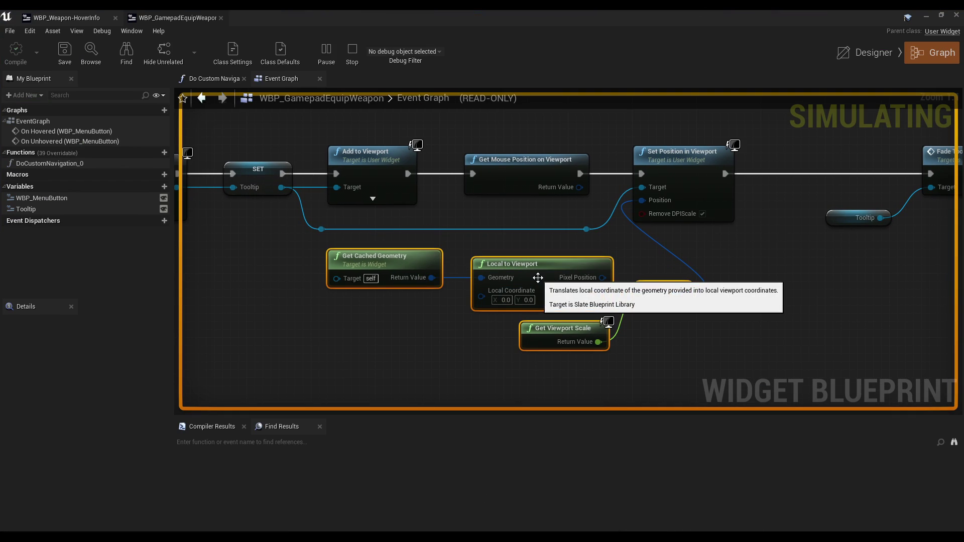
left_click(435, 346)
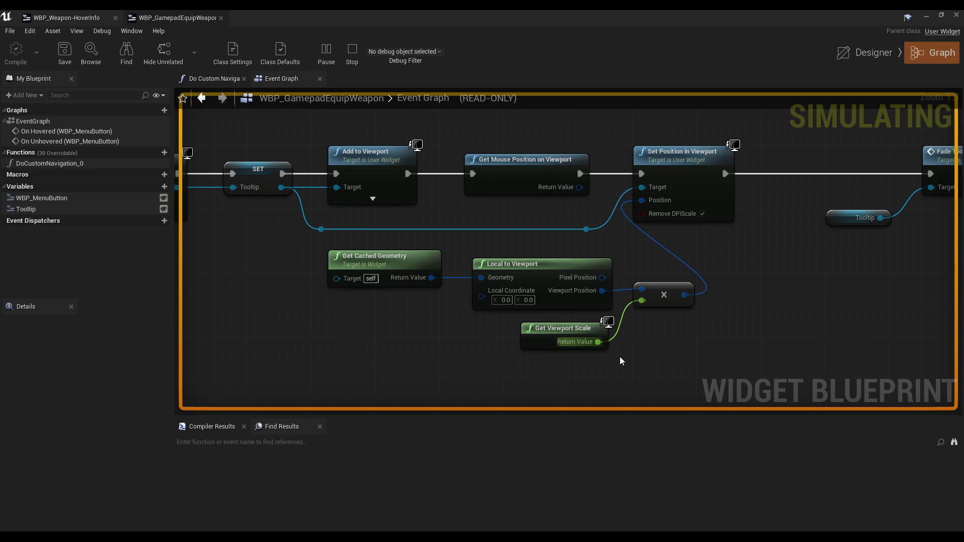
Bring back the game preview, maximize its window and use the first weapon's Equip option to test the tooltip's placement.
left_click(923, 15)
mouse_move(502, 504)
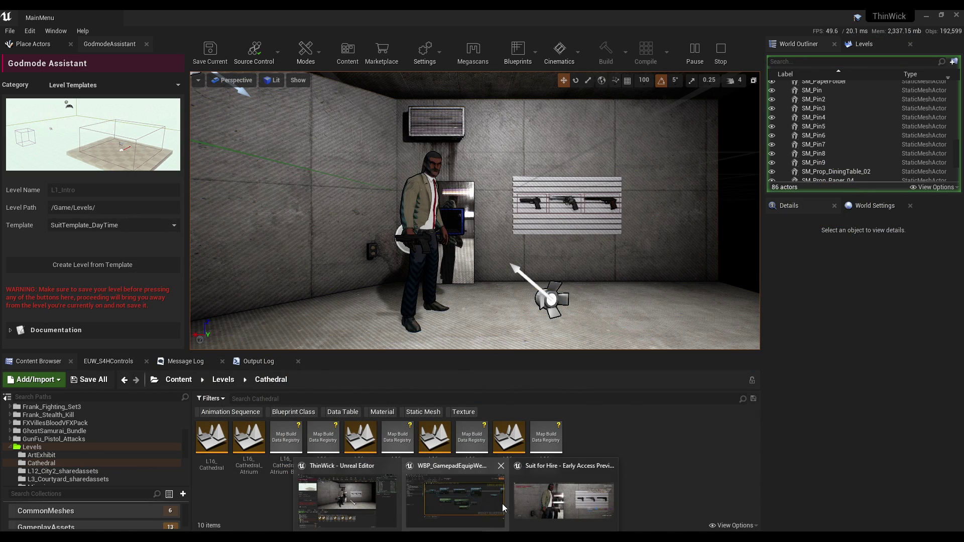
left_click(537, 505)
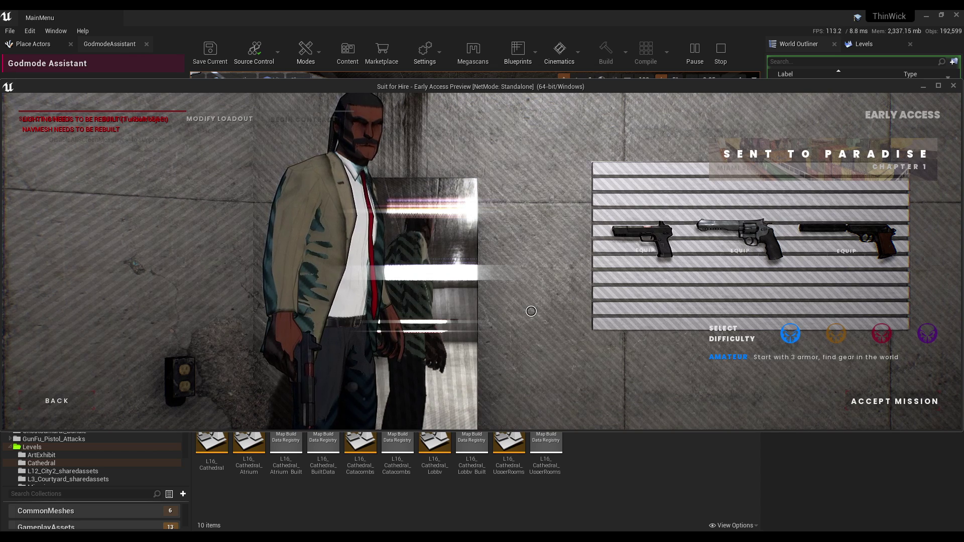
left_click_drag(270, 80, 270, 88)
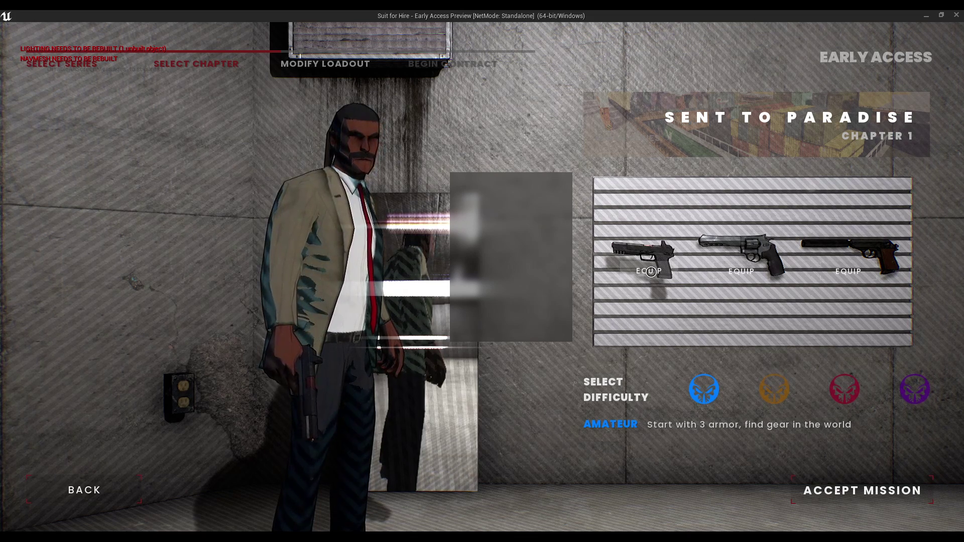
left_click(651, 271)
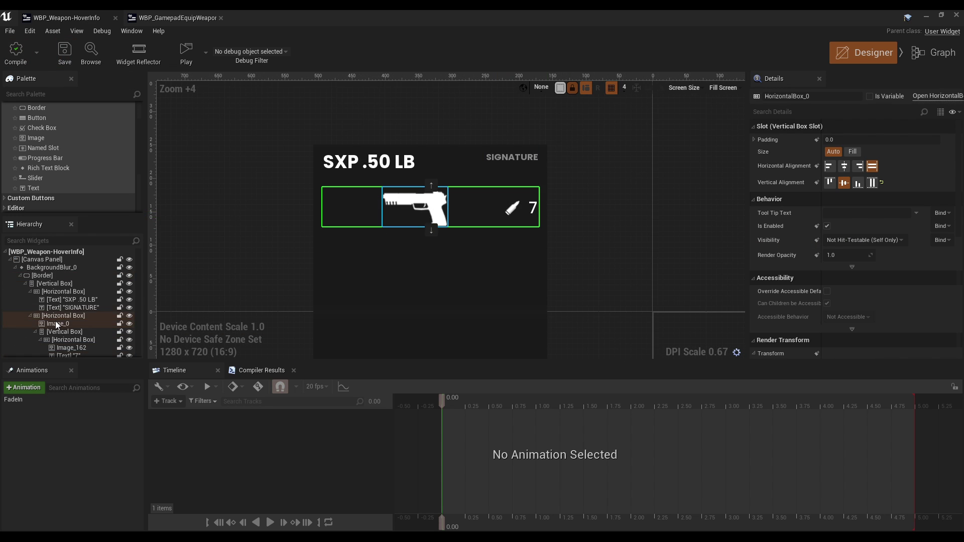
Set the horizontal fill size of the pistol image's slot to 2 and save the hover info widget.
left_click(56, 323)
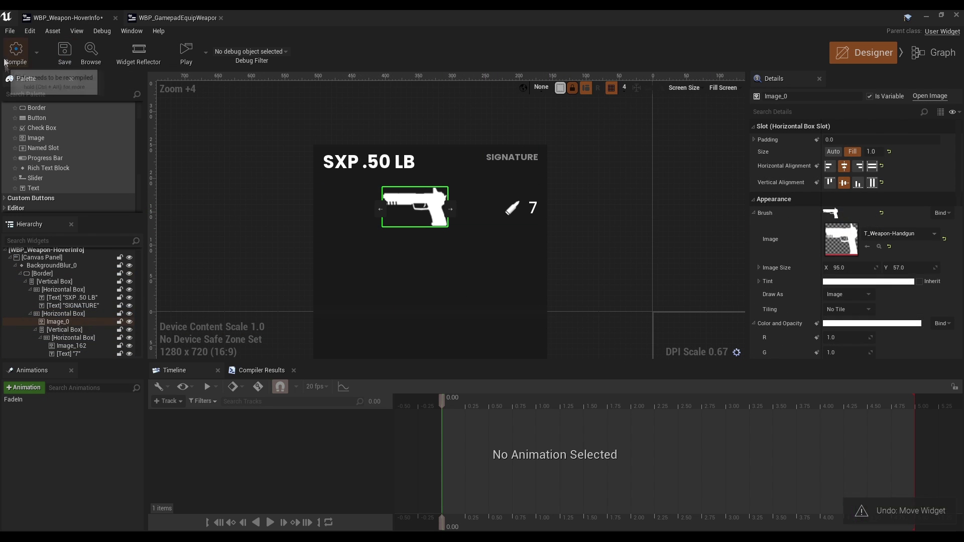
right_click(58, 330)
mouse_move(80, 412)
left_click(153, 415)
left_click(399, 214)
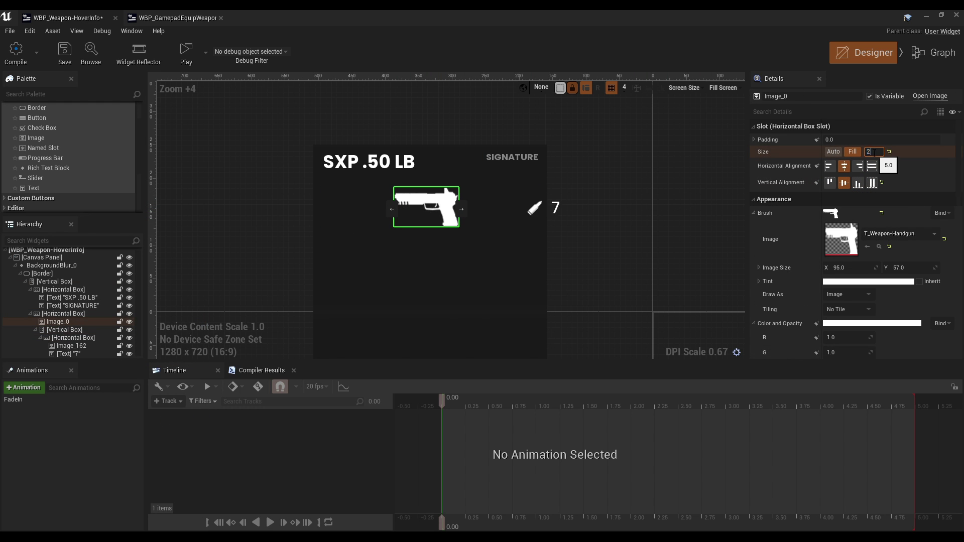
scroll(520, 220, "down", 2)
scroll(521, 220, "up", 3)
type("2")
key("Return")
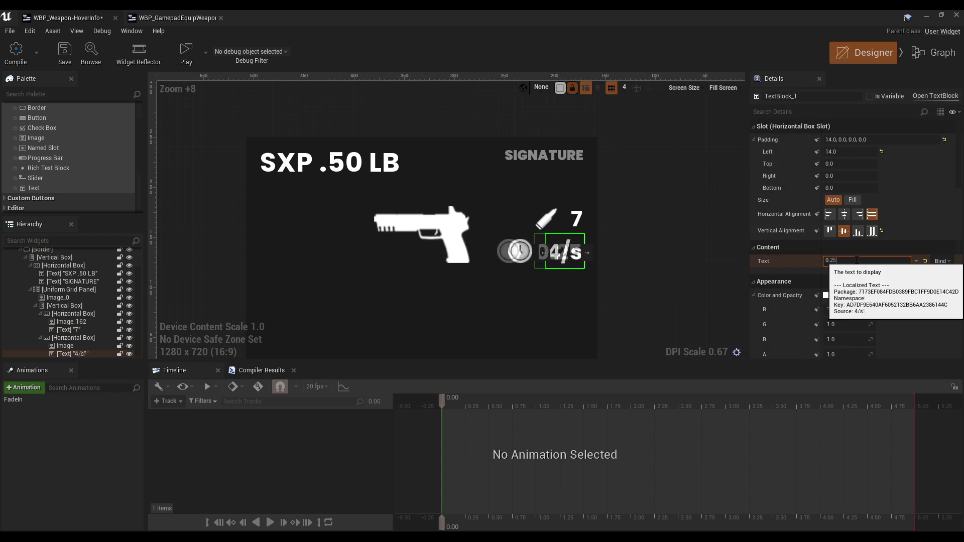
left_click(56, 56)
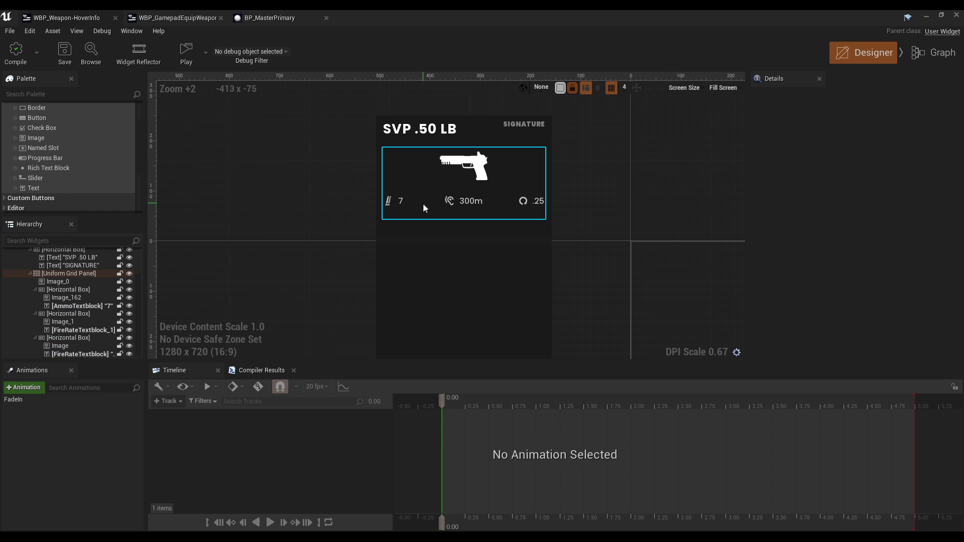
Examine the pistol image and the row of ammo, noise range and fire rate stats in the tooltip design.
scroll(574, 214, "up", 1)
right_click_drag(574, 214, 494, 220)
scroll(494, 219, "down", 1)
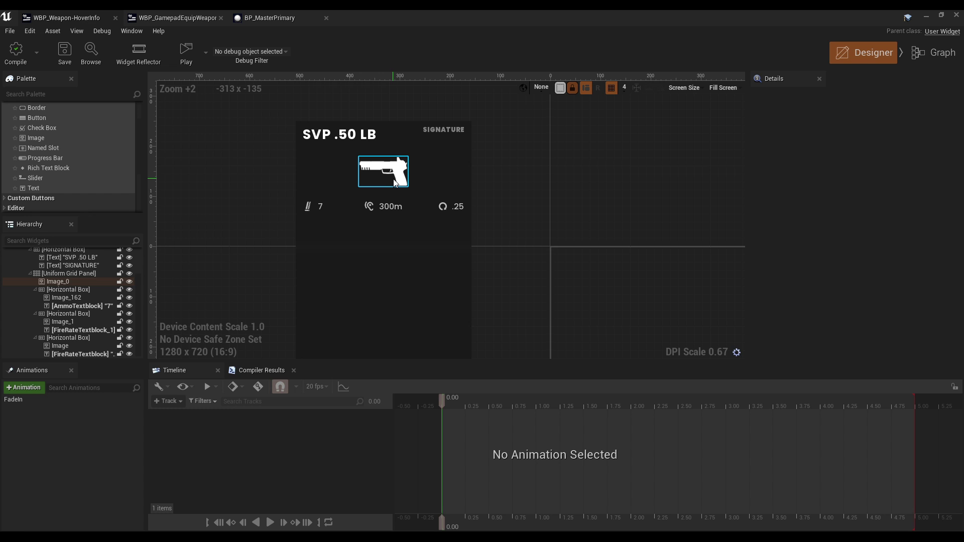
scroll(366, 186, "up", 2)
right_click_drag(497, 199, 349, 194)
right_click_drag(295, 213, 504, 220)
scroll(567, 232, "up", 1)
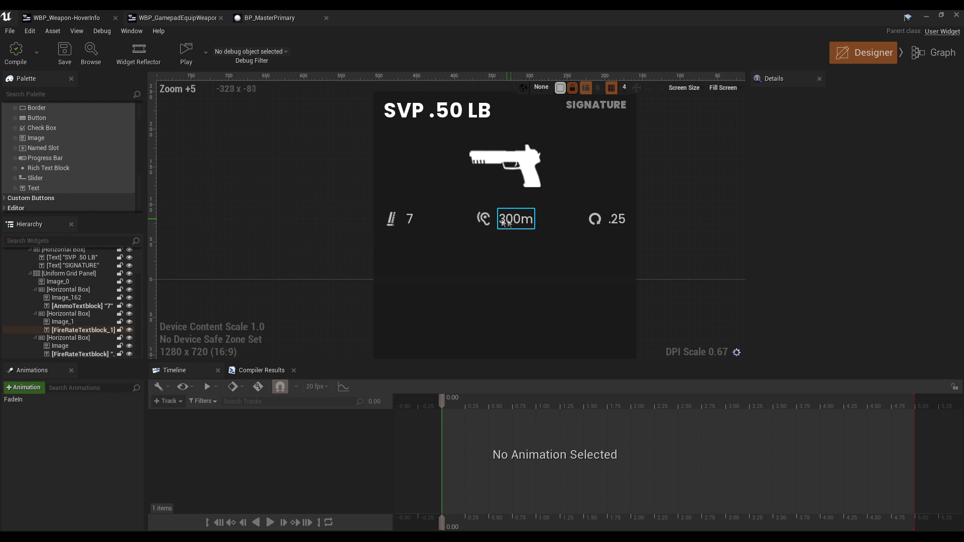
left_click(604, 232)
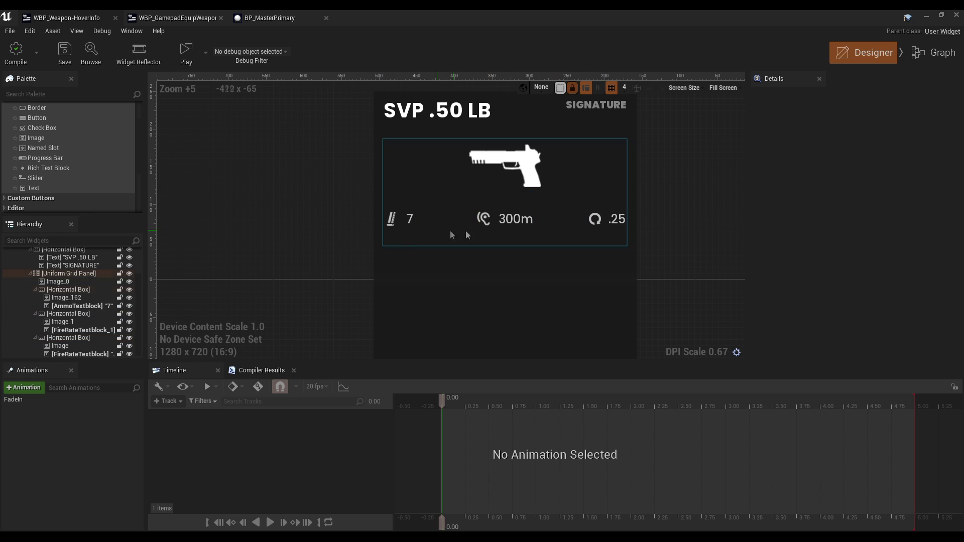
left_click(512, 235)
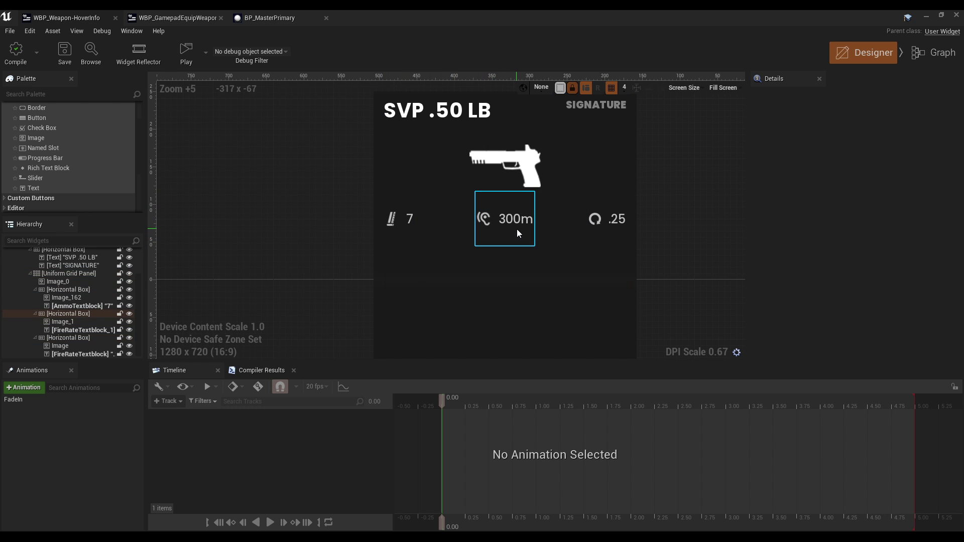
left_click(400, 242)
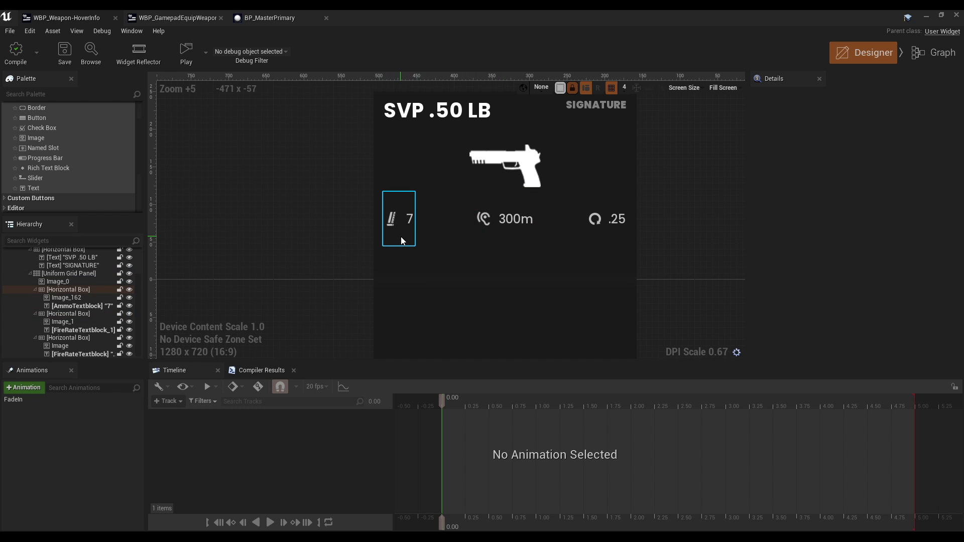
left_click(607, 243)
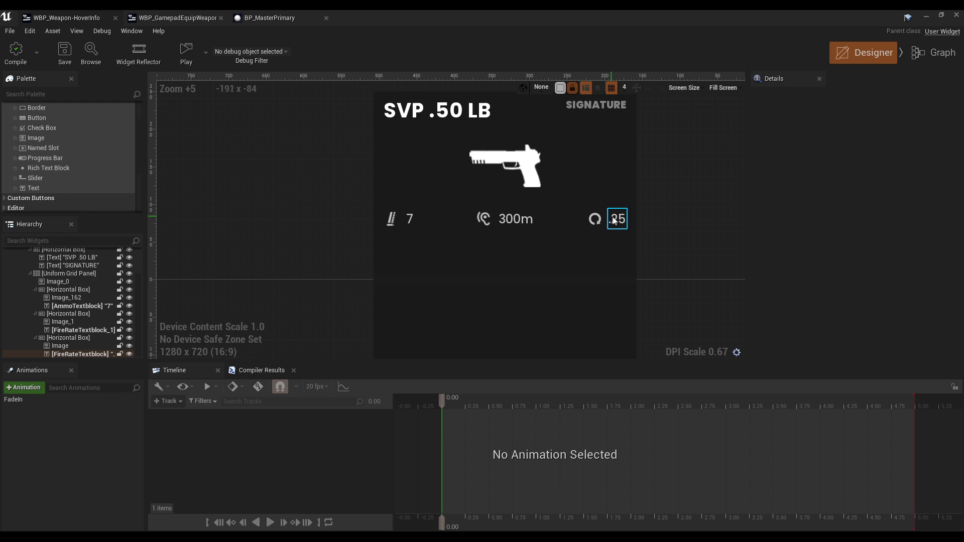
right_click_drag(622, 226, 582, 272)
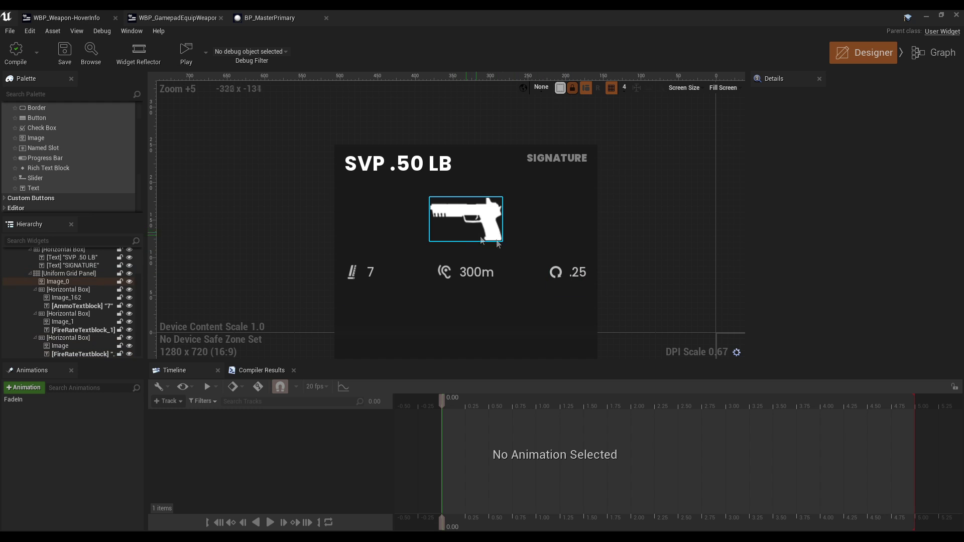
right_click_drag(324, 266, 317, 237)
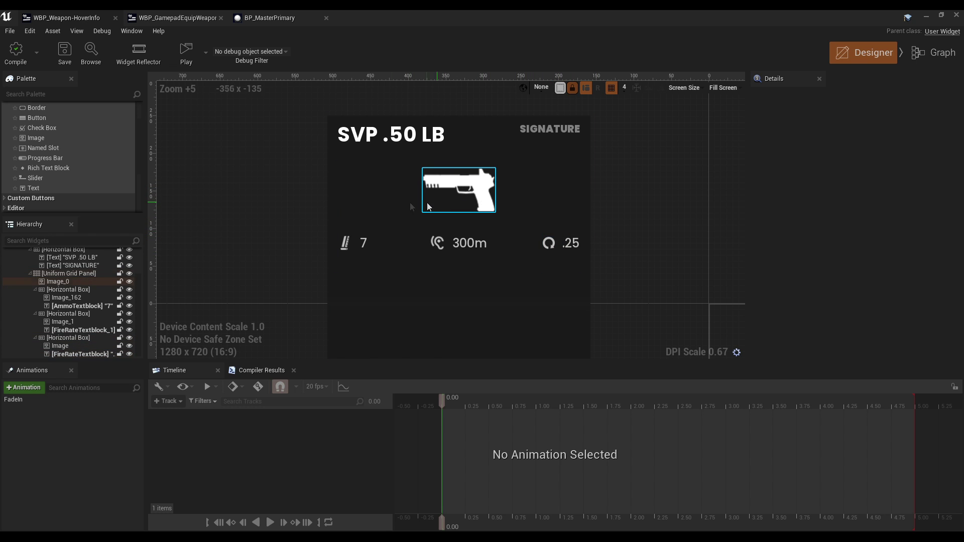
Examine the whole tooltip card, including the empty area beneath its stats row.
scroll(290, 205, "down", 4)
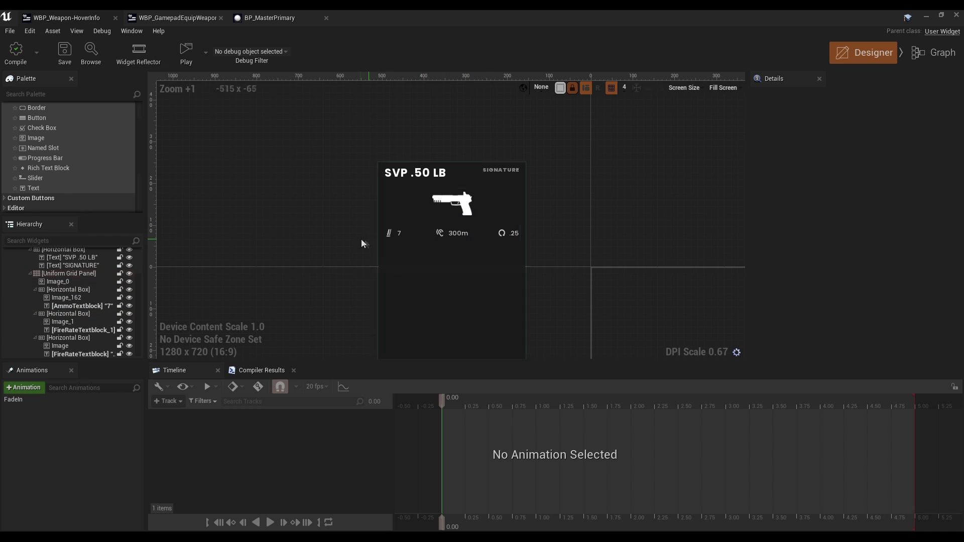
scroll(339, 249, "down", 2)
scroll(228, 233, "up", 3)
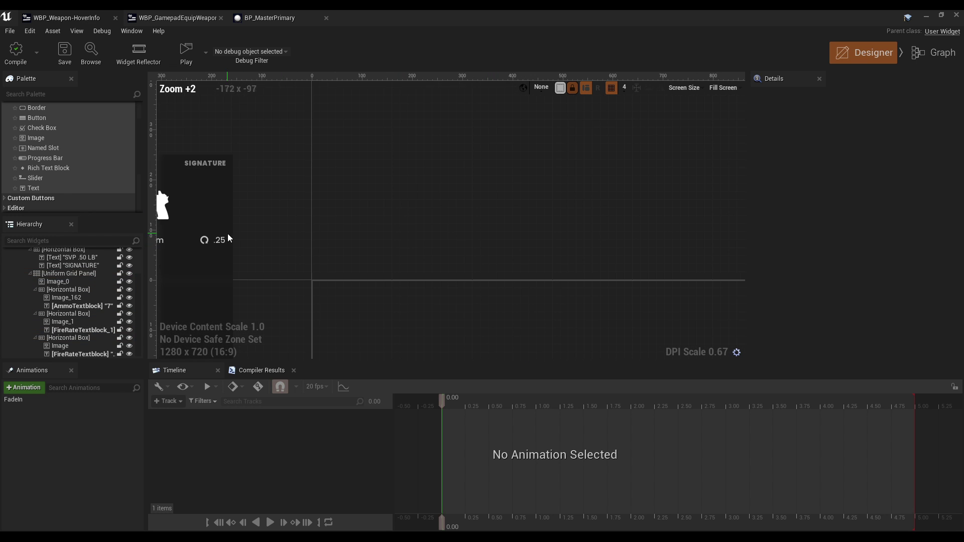
right_click_drag(228, 233, 542, 245)
mouse_move(334, 220)
right_mouse_down()
mouse_move(189, 221)
mouse_move(342, 224)
right_mouse_up()
scroll(190, 220, "down", 2)
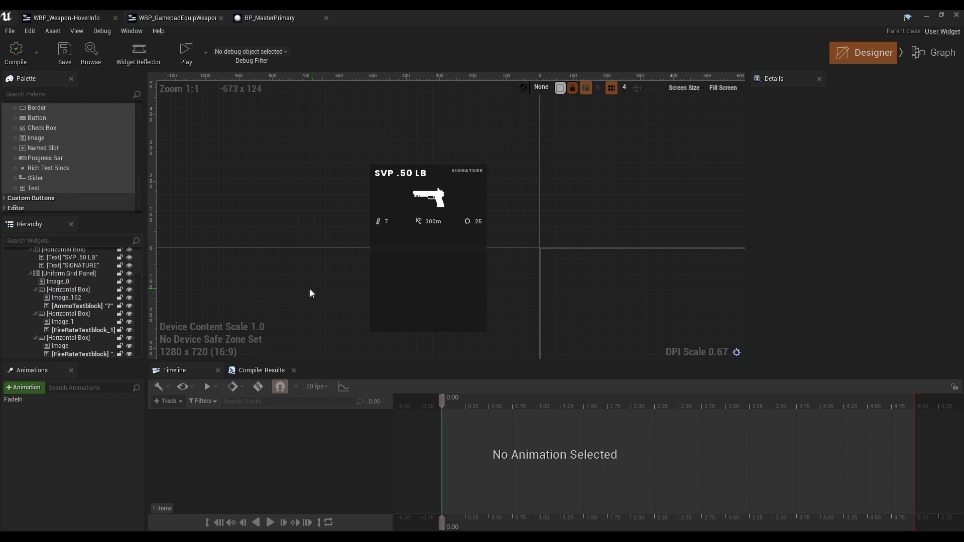
scroll(318, 276, "up", 2)
right_click_drag(262, 252, 490, 251)
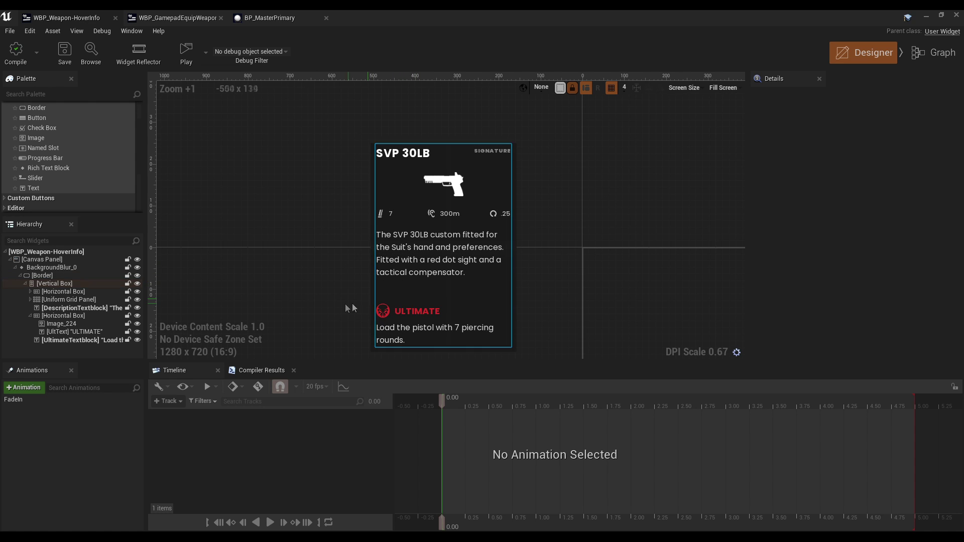
Examine the tooltip's weapon description and Ultimate text, comparing them with the name, image and stats above.
scroll(271, 272, "up", 1)
right_click_drag(442, 271, 421, 257)
scroll(282, 256, "down", 1)
right_click_drag(495, 256, 470, 248)
scroll(281, 260, "down", 1)
scroll(320, 251, "up", 1)
scroll(473, 307, "up", 3)
right_click_drag(473, 306, 532, 286)
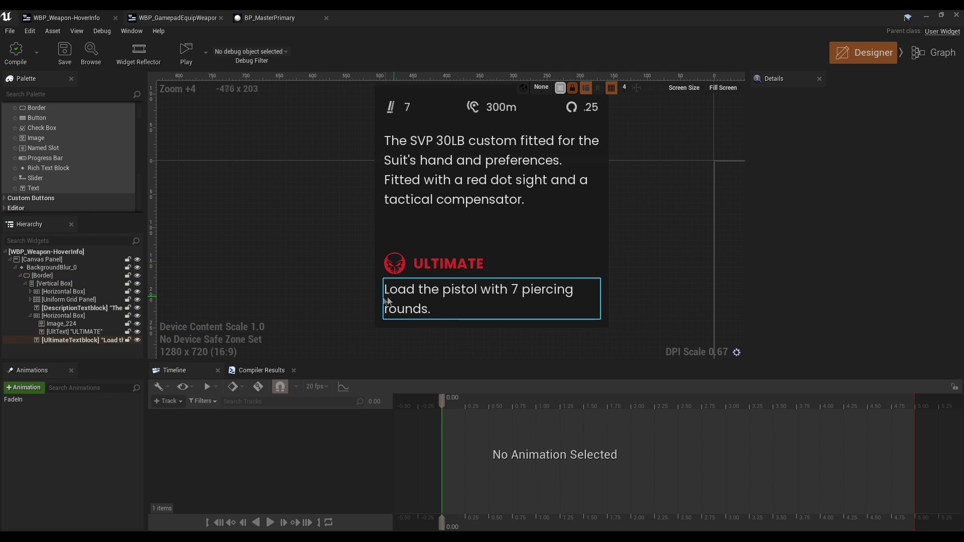
left_click(351, 296)
right_click_drag(333, 271, 332, 360)
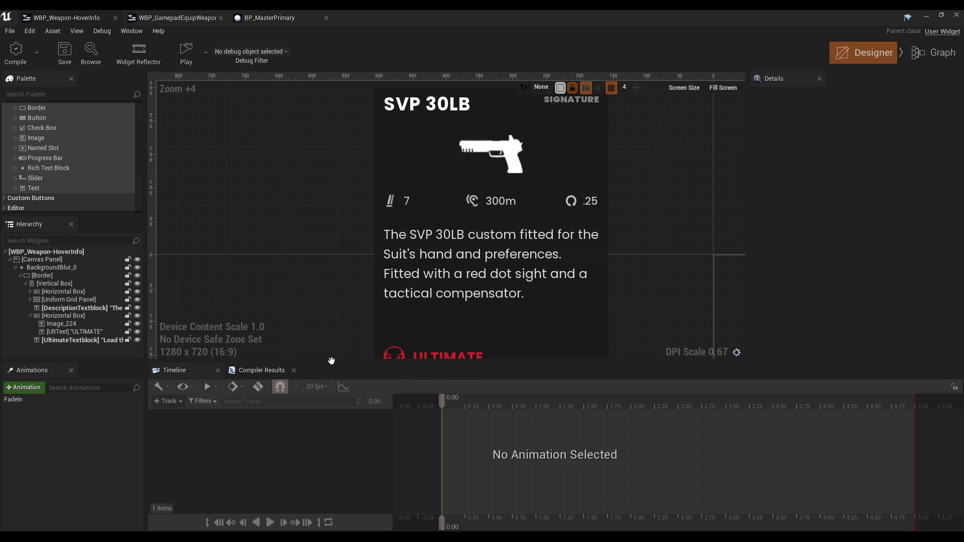
right_click_drag(352, 229, 355, 153)
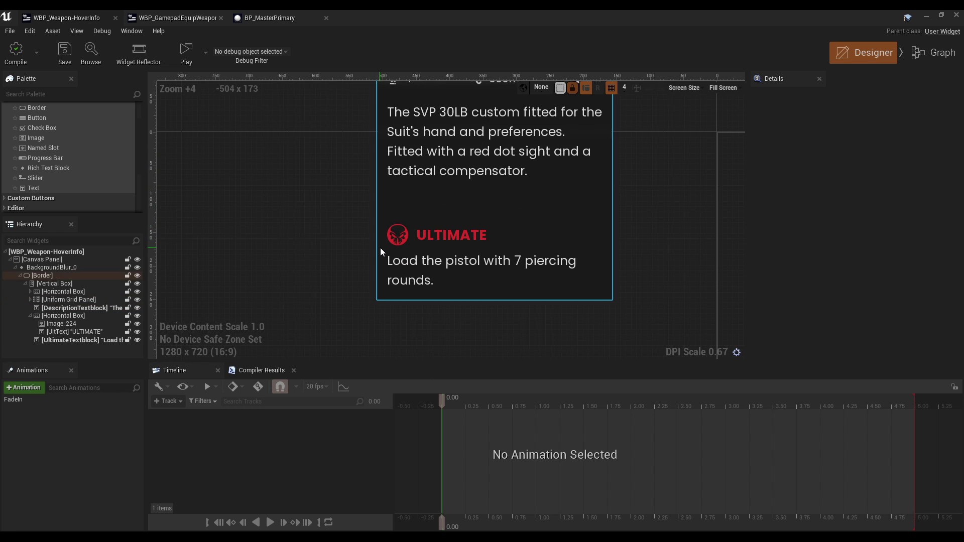
Examine the ULTIMATE header row's icon and label and its spacing between the description and the ultimate text.
right_click_drag(610, 248, 372, 248)
scroll(371, 248, "up", 4)
right_click_drag(450, 255, 743, 267)
scroll(507, 246, "down", 4)
right_click_drag(638, 255, 385, 253)
scroll(548, 243, "up", 2)
scroll(385, 254, "up", 1)
right_click_drag(285, 255, 624, 275)
scroll(624, 275, "up", 1)
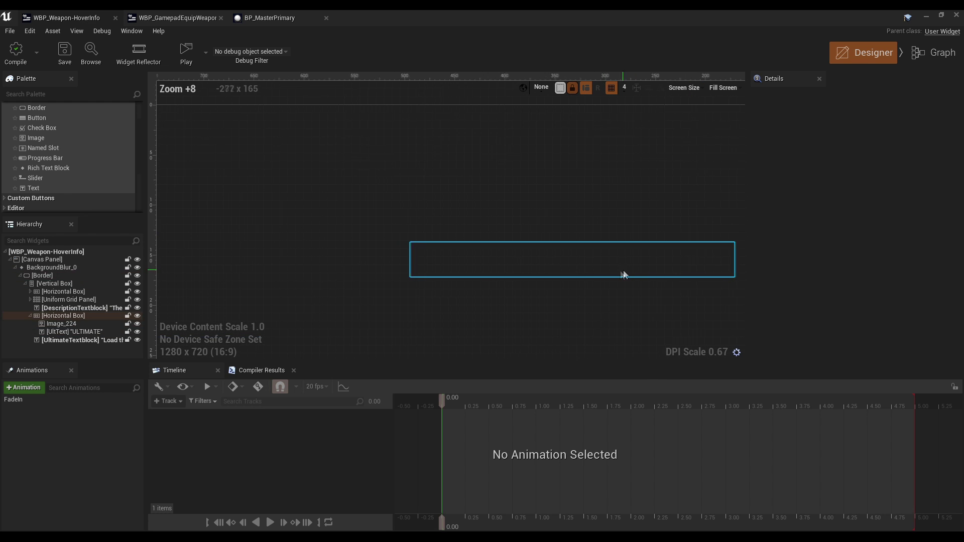
right_click_drag(367, 260, 463, 220)
scroll(463, 221, "down", 1)
right_click_drag(331, 227, 566, 235)
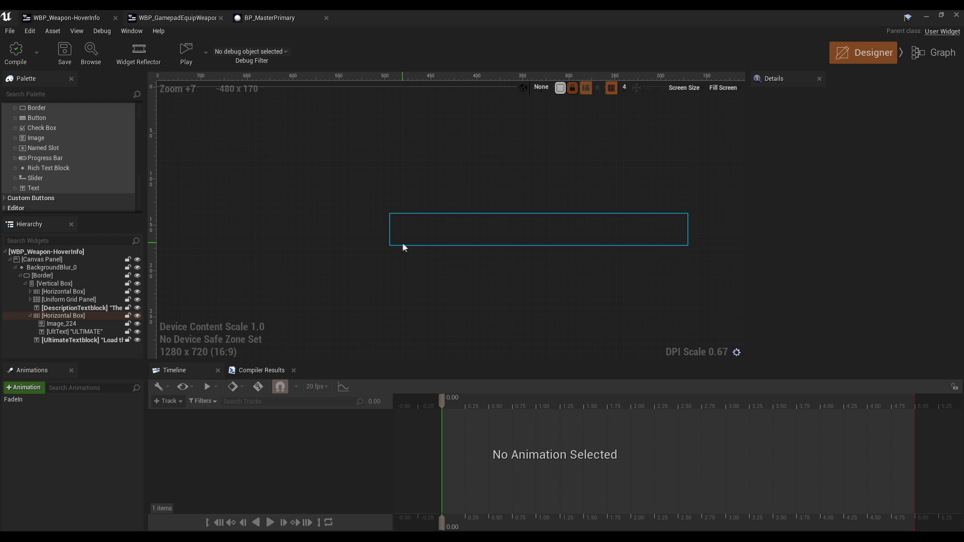
right_click_drag(403, 245, 95, 252)
scroll(312, 250, "down", 1)
right_click_drag(323, 249, 529, 251)
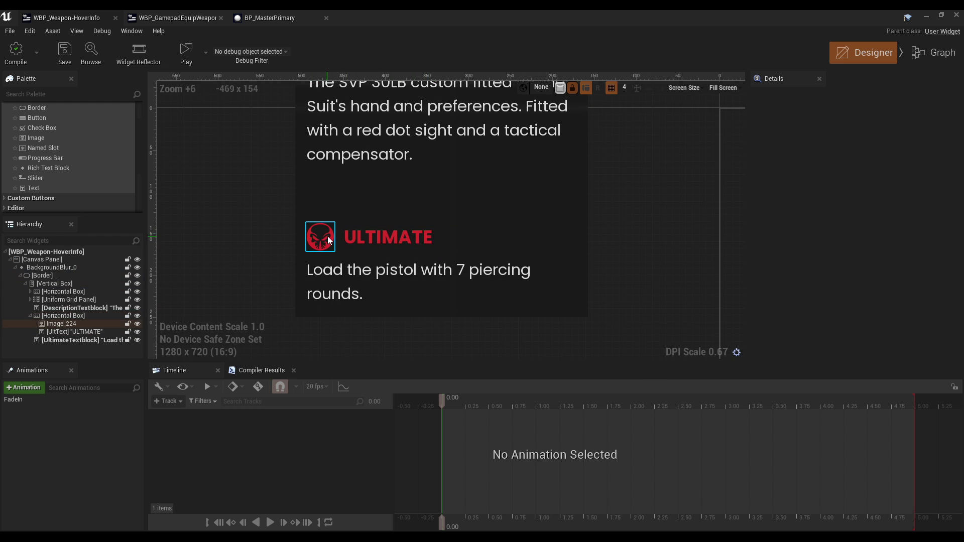
left_click(310, 256)
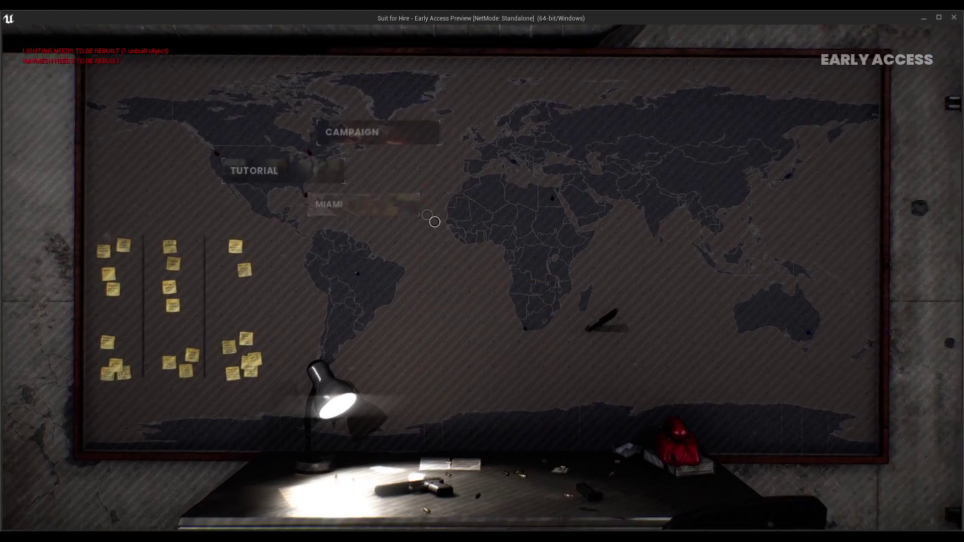
In the running game, go through the Miami series to the Sent to Paradise loadout and bring up the first weapon's tooltip.
left_click(377, 208)
left_click(848, 482)
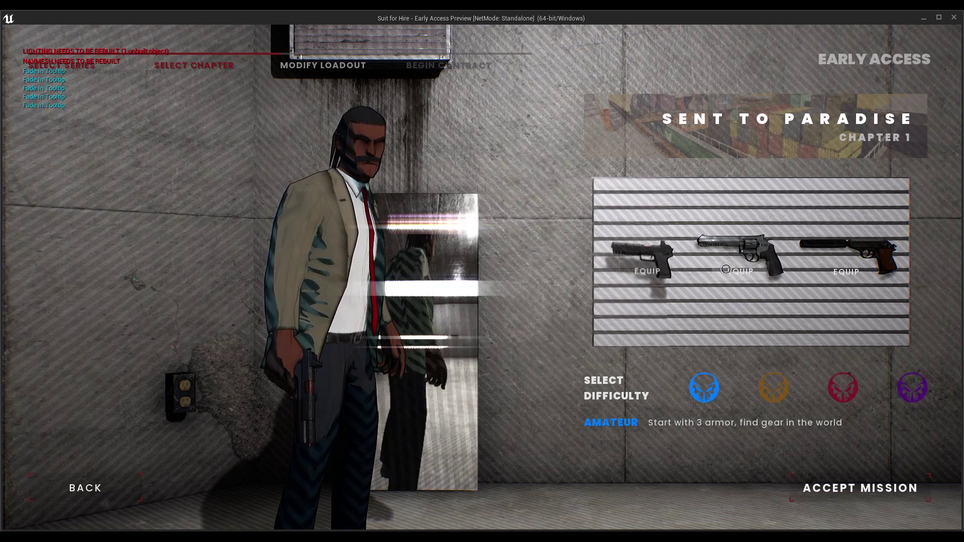
mouse_move(658, 265)
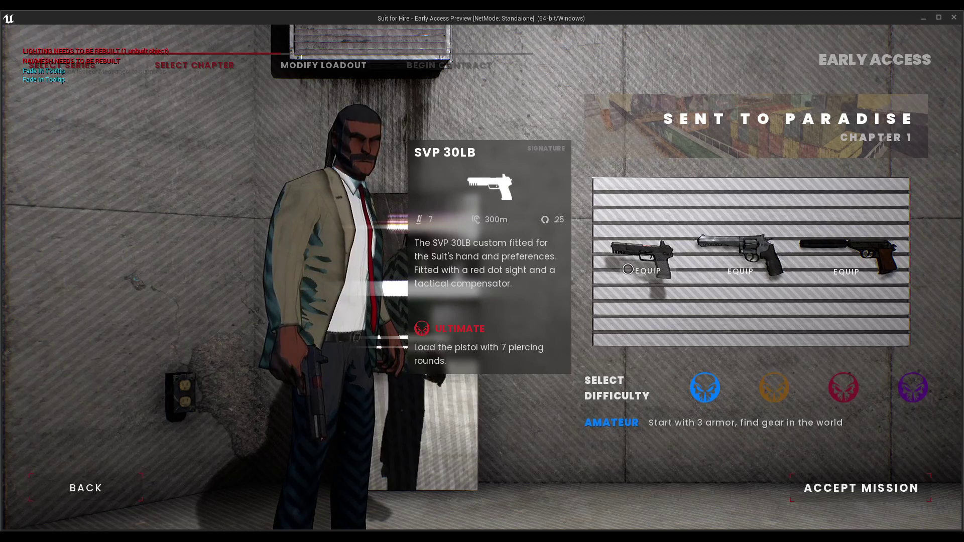
Go back to chapter selection, re-enter the loadout to retest the first weapon's tooltip and Equip option, and end the preview.
left_click(86, 486)
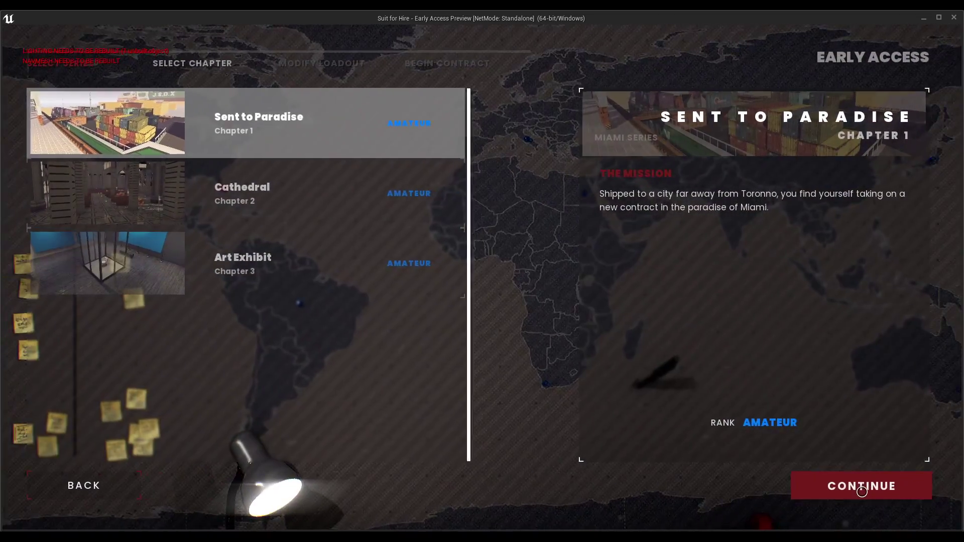
left_click(863, 487)
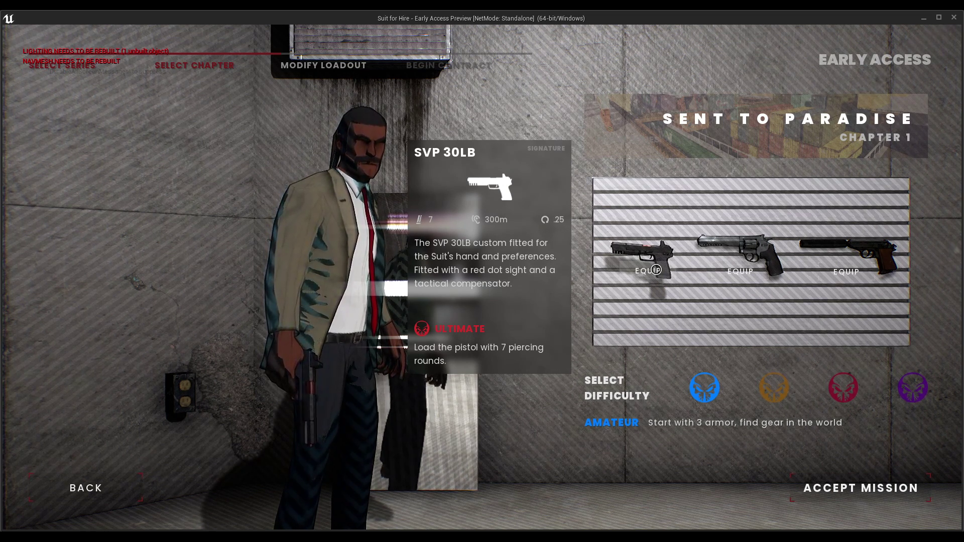
left_click(656, 270)
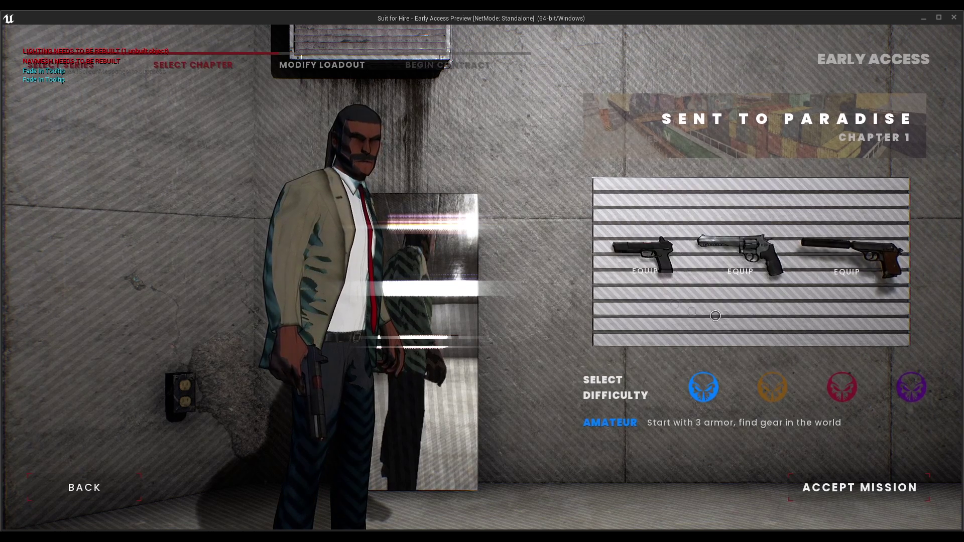
key("Escape")
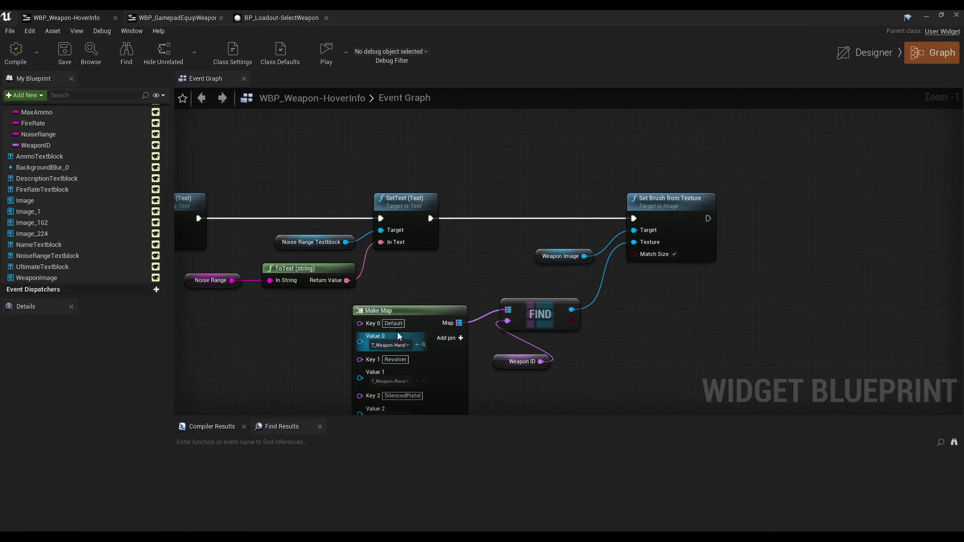
Examine the WBP_Weapon-HoverInfo event graph's Event Construct chain that fills each text block from the gun detail variables.
right_click_drag(397, 333, 575, 300)
scroll(574, 300, "down", 1)
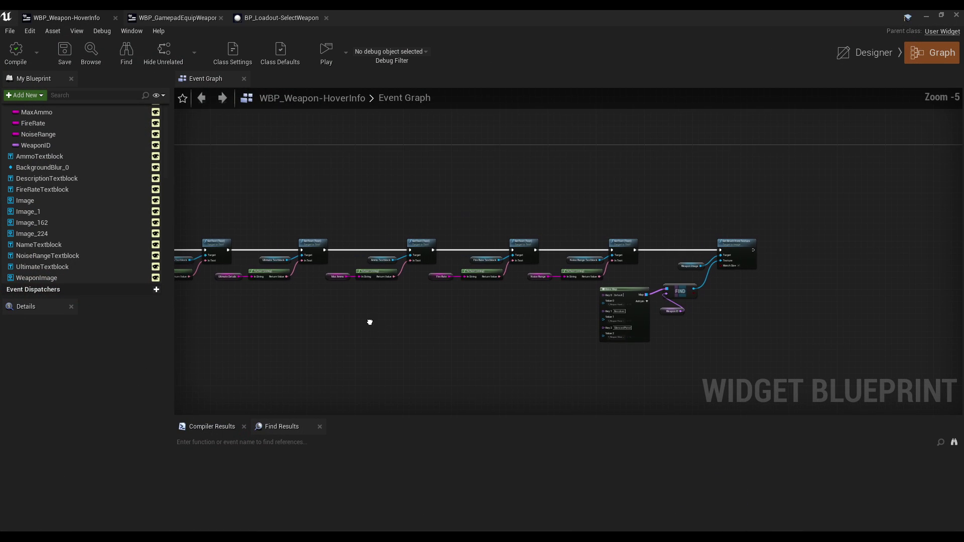
right_click_drag(370, 321, 581, 312)
scroll(581, 313, "down", 1)
scroll(339, 279, "up", 4)
scroll(278, 289, "down", 2)
right_click_drag(348, 300, 288, 280)
scroll(52, 161, "up", 5)
scroll(287, 280, "up", 3)
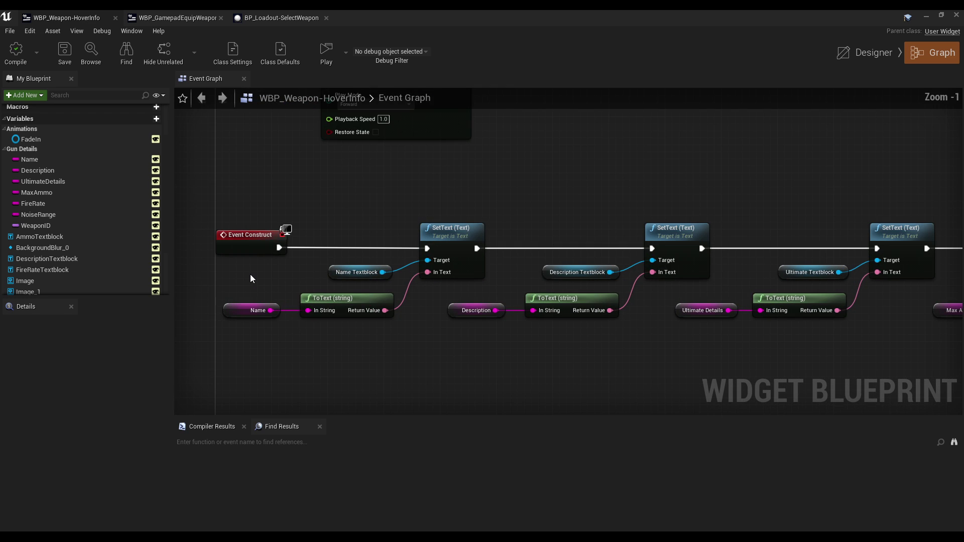
scroll(381, 285, "down", 4)
right_click_drag(500, 297, 334, 291)
right_click_drag(664, 287, 581, 284)
scroll(580, 285, "up", 2)
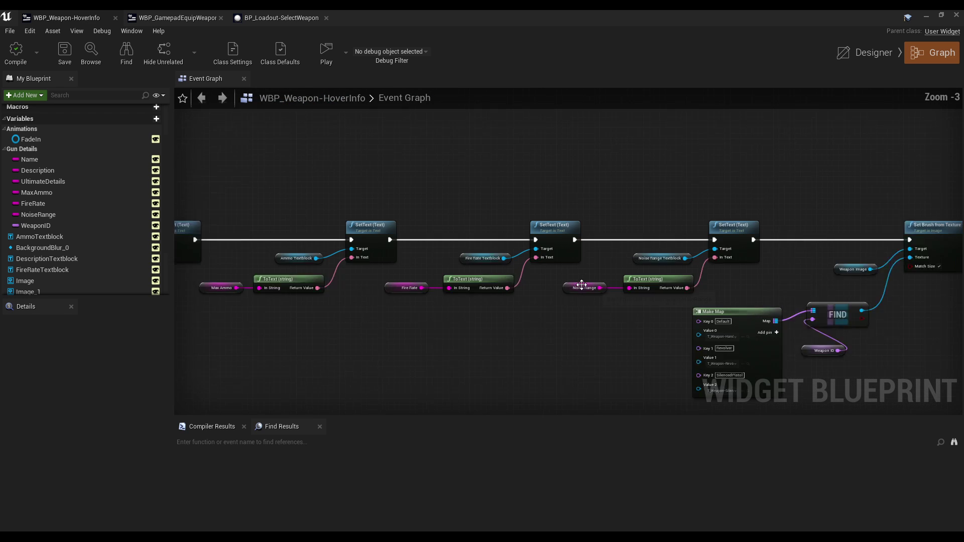
Reposition the Find and Weapon ID nodes beside the Make Map node, save the widget and return to the Designer view.
scroll(424, 297, "up", 1)
right_click_drag(623, 315, 476, 265)
scroll(557, 312, "up", 2)
left_click_drag(564, 236, 578, 251)
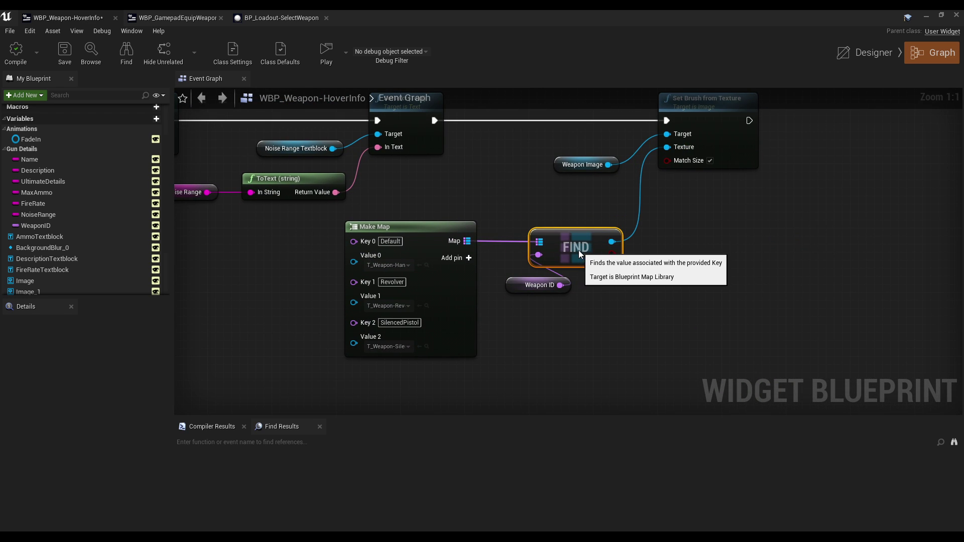
left_click_drag(520, 290, 546, 287)
left_click(546, 324)
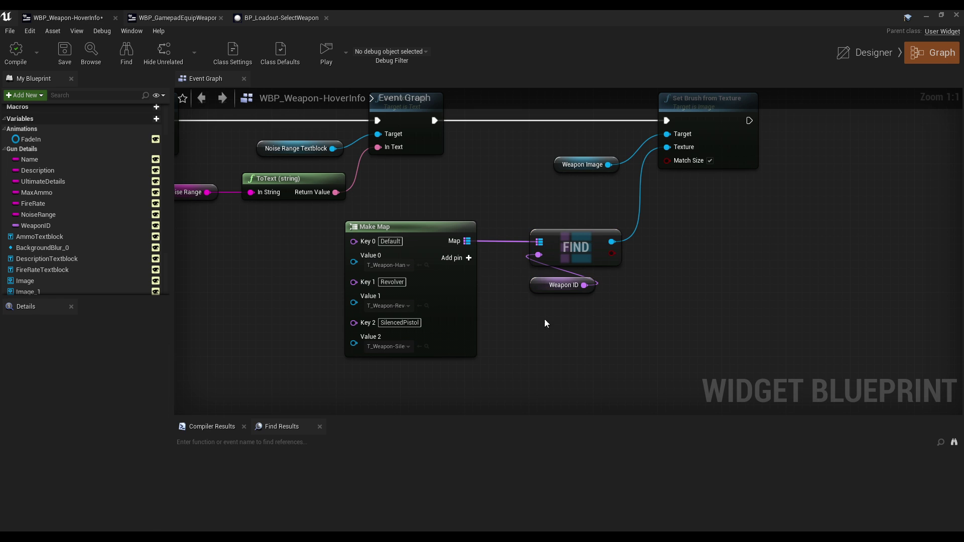
left_click(65, 51)
left_click(854, 55)
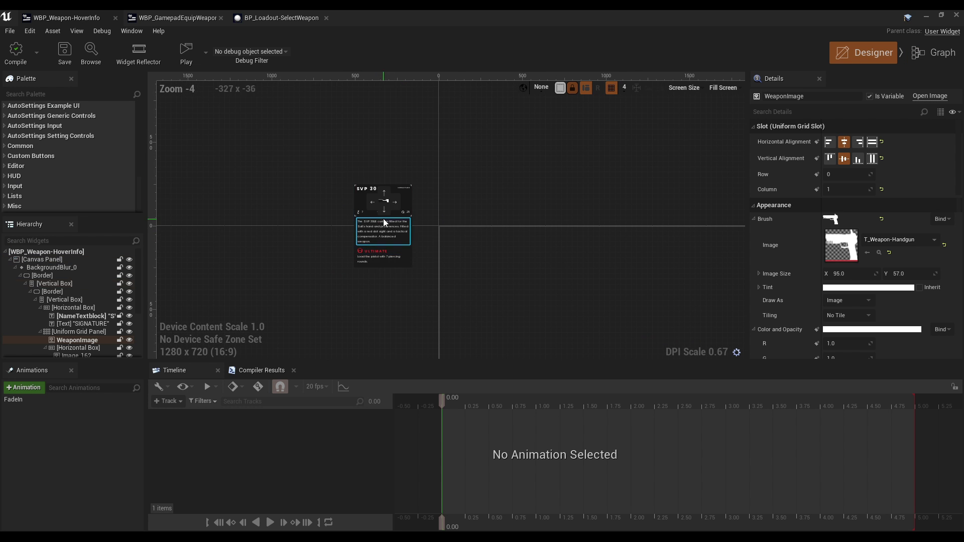
Review the On Hovered chain in WBP_GamepadEquipWeapon's event graph and align the Get Player Controller node with the Create widget node's Owning Player pin.
left_click(934, 53)
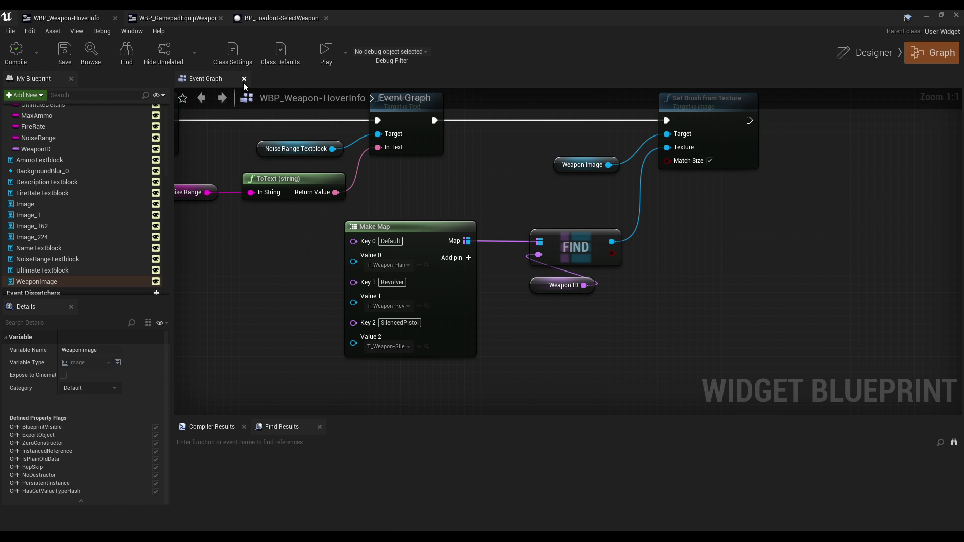
left_click(201, 18)
scroll(381, 232, "down", 2)
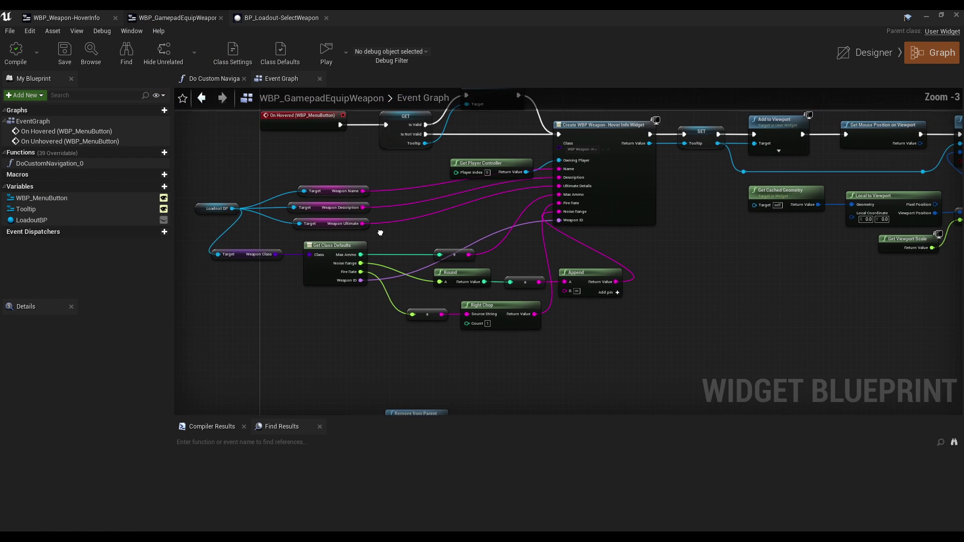
right_click_drag(396, 231, 427, 242)
scroll(427, 242, "up", 2)
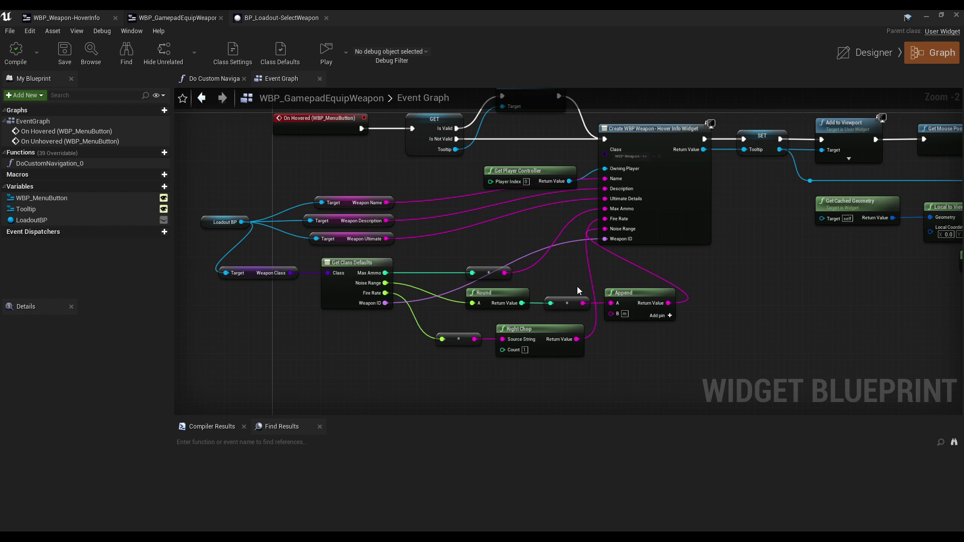
scroll(576, 291, "up", 2)
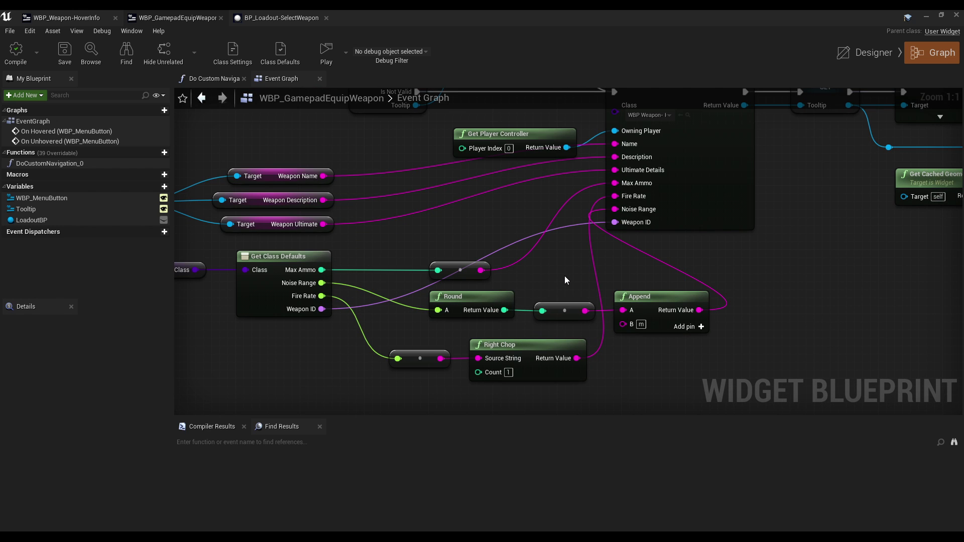
scroll(565, 277, "down", 2)
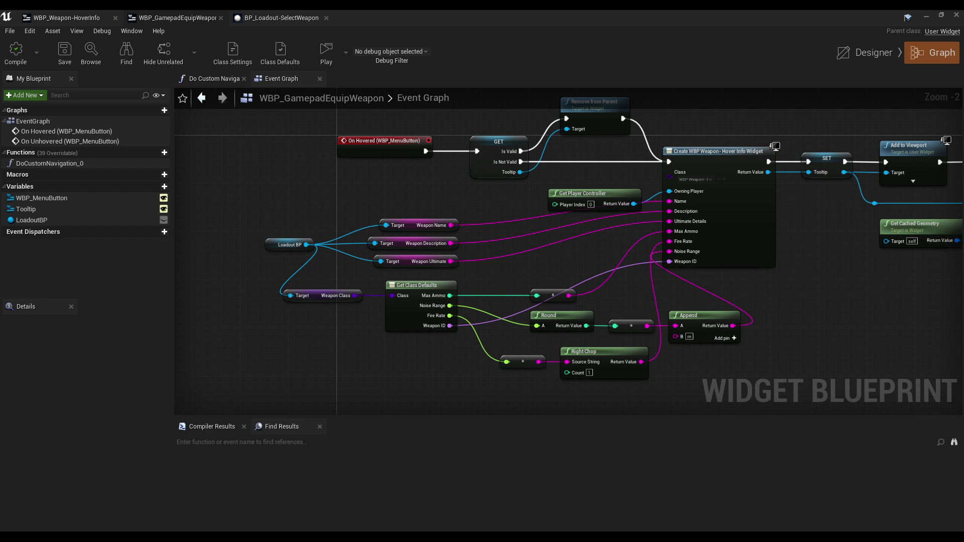
right_click_drag(677, 247, 646, 247)
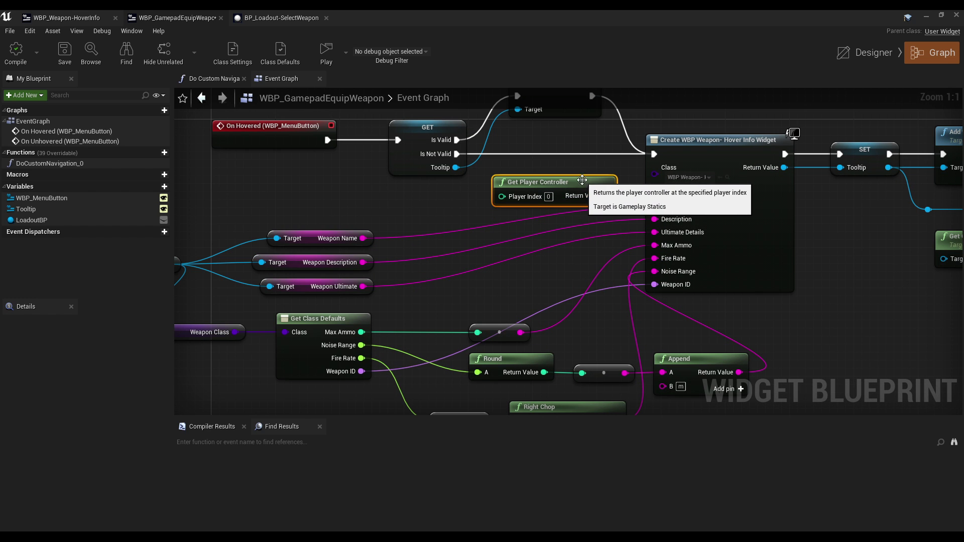
scroll(668, 333, "up", 1)
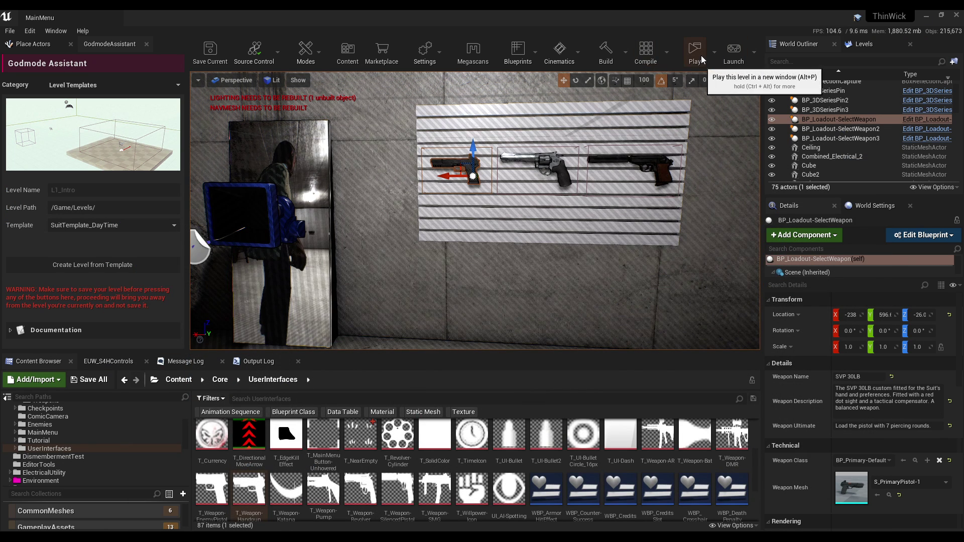
Start a full-screen game preview of the MainMenu level and open the Miami series' chapter selection.
left_click(716, 61)
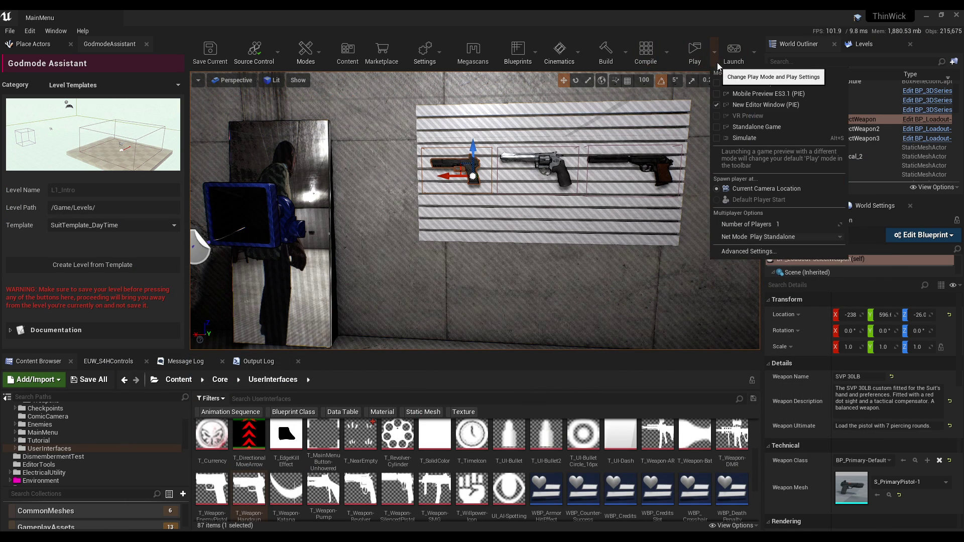
left_click(725, 81)
key("F11")
left_click(517, 335)
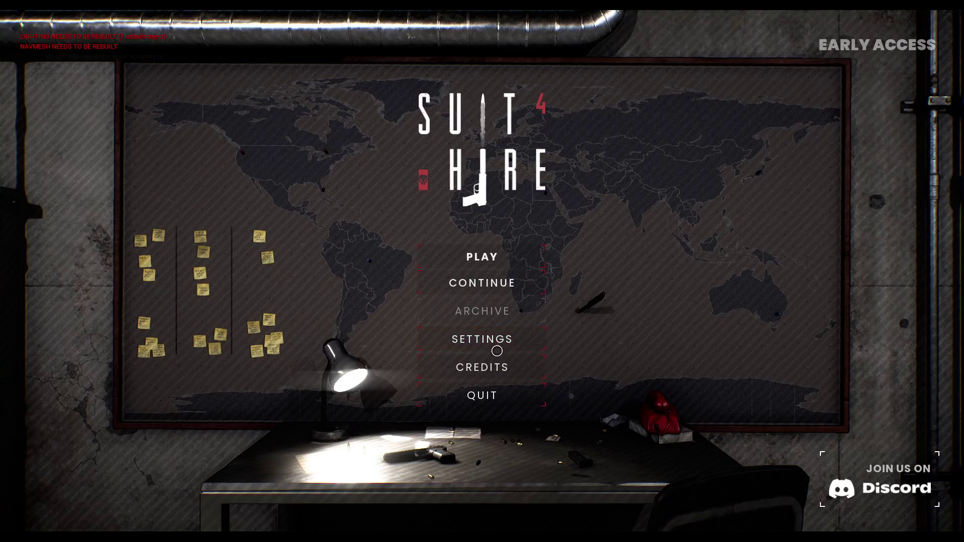
left_click(482, 256)
left_click(397, 201)
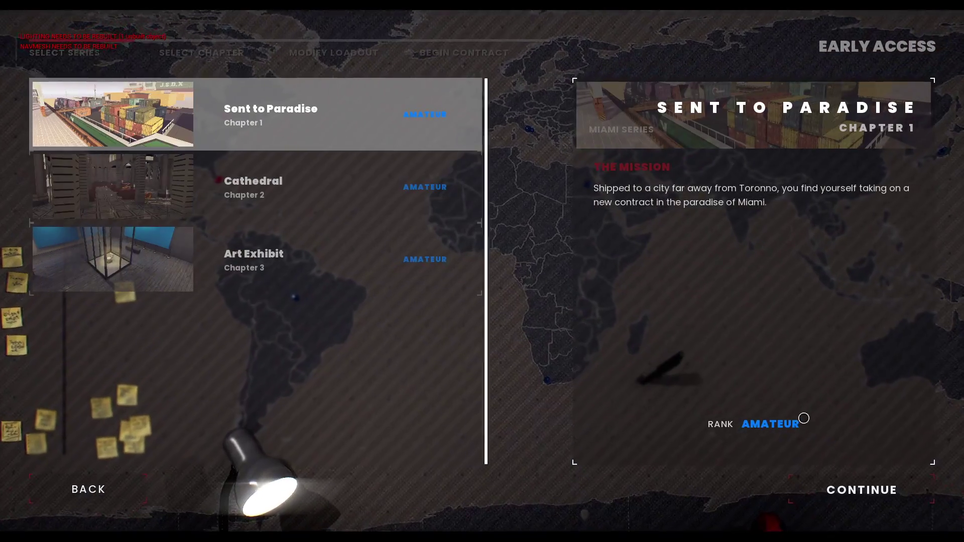
Continue to the Sent to Paradise loadout, bring up the tooltips of the first and second weapons, and end the preview.
left_click(828, 488)
left_click(834, 489)
left_click(505, 306)
mouse_move(643, 266)
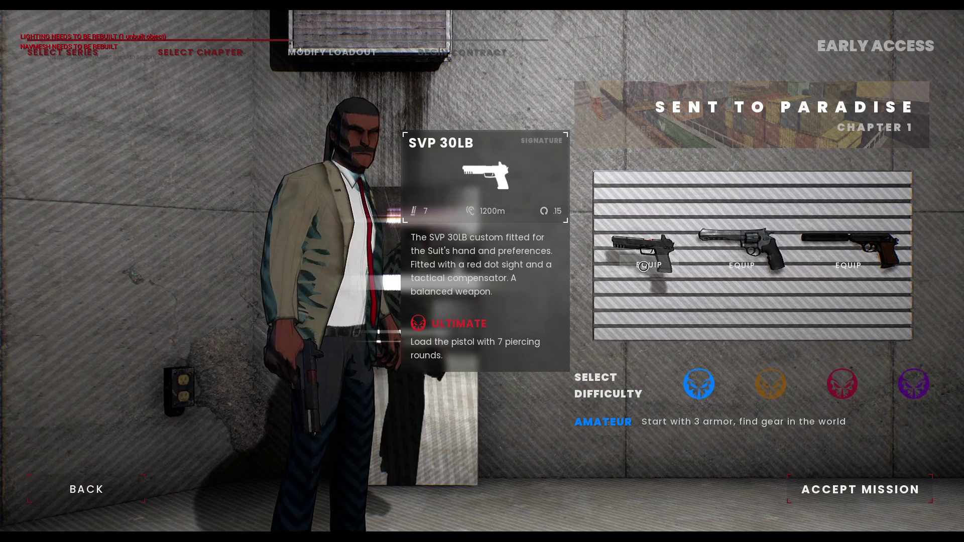
mouse_move(743, 267)
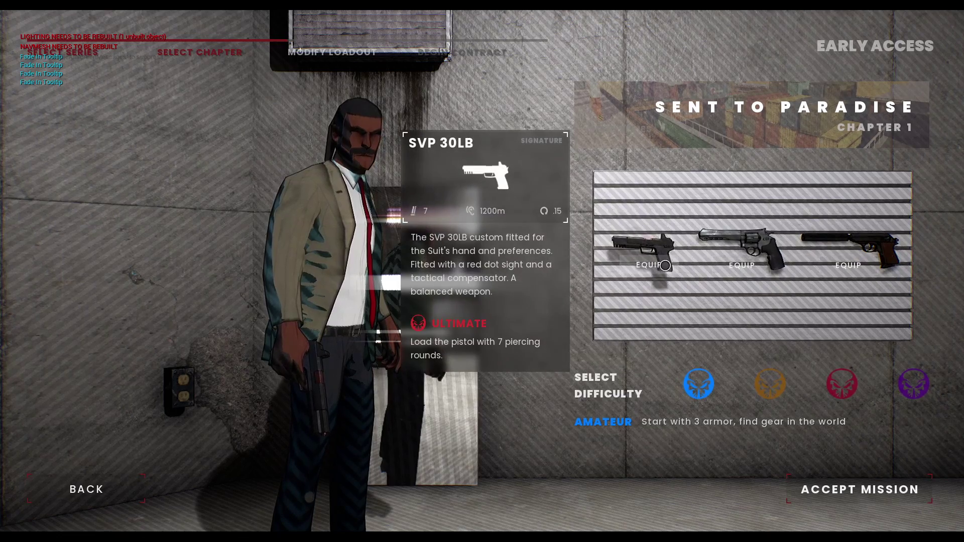
key("Escape")
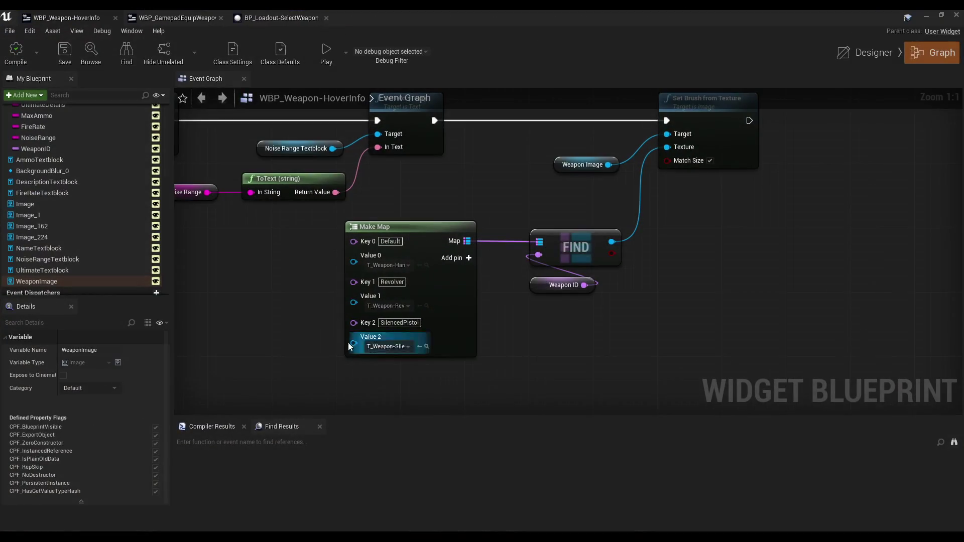
Examine the weapon tooltip's layout and widget hierarchy in WBP_Weapon-HoverInfo's Designer view.
left_click(858, 59)
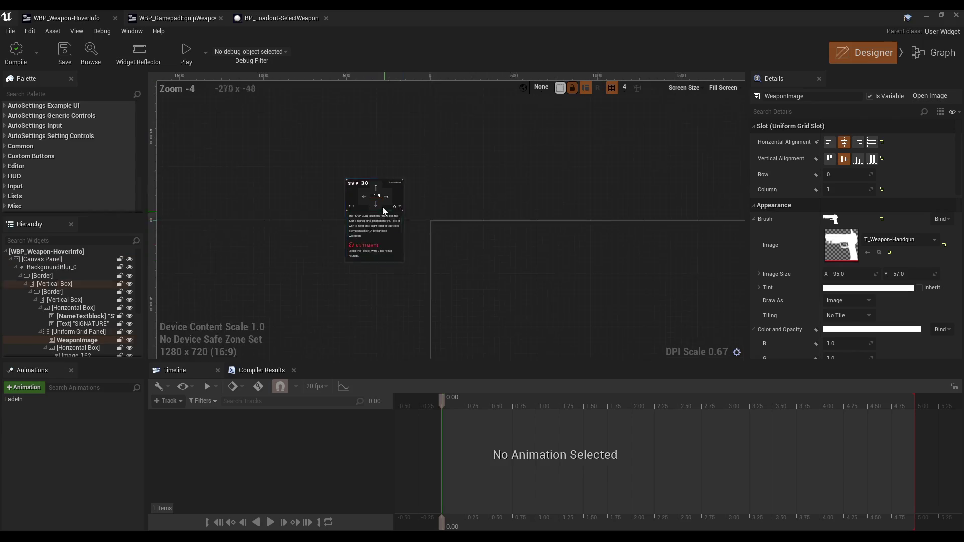
scroll(59, 324, "down", 5)
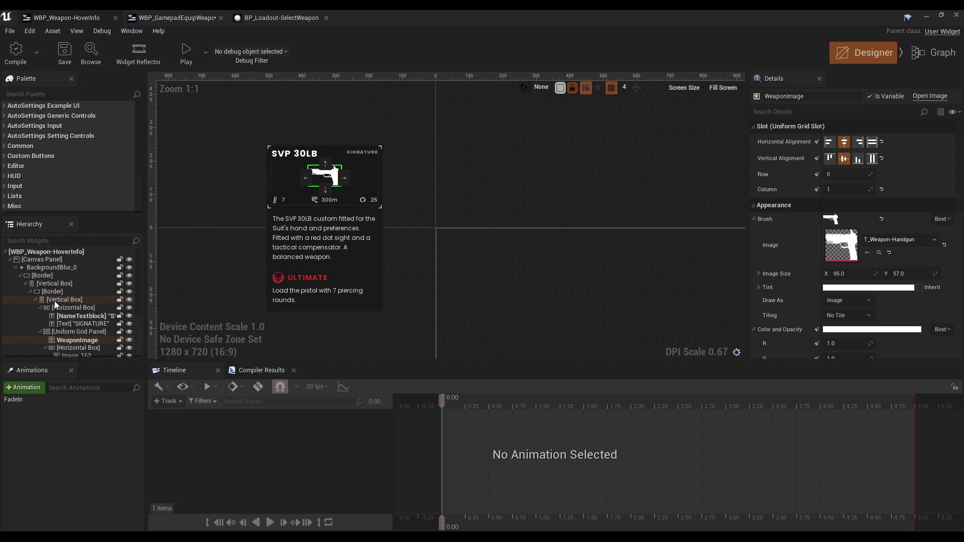
scroll(64, 332, "up", 5)
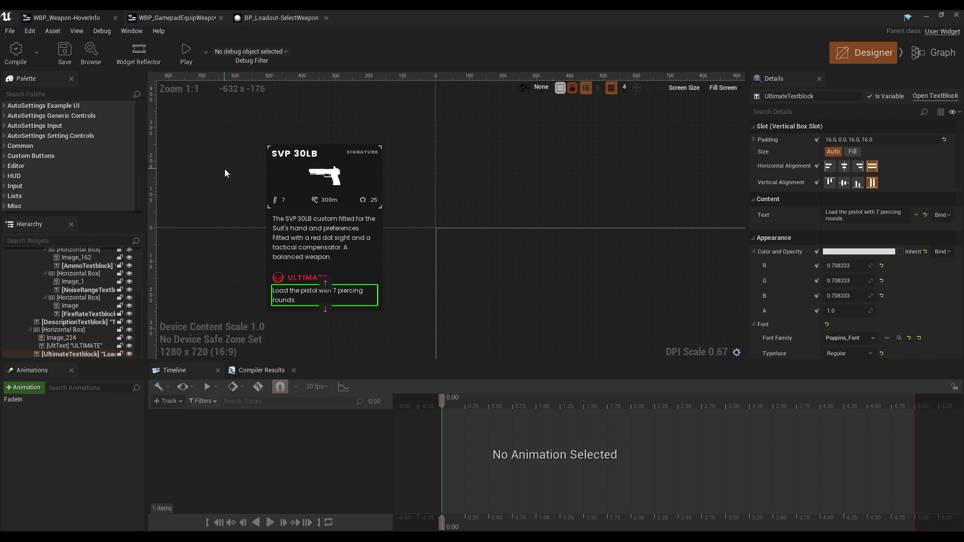
left_click(224, 169)
scroll(378, 184, "up", 1)
mouse_move(378, 184)
right_mouse_down()
mouse_move(227, 182)
mouse_move(393, 187)
right_mouse_up()
scroll(417, 206, "down", 3)
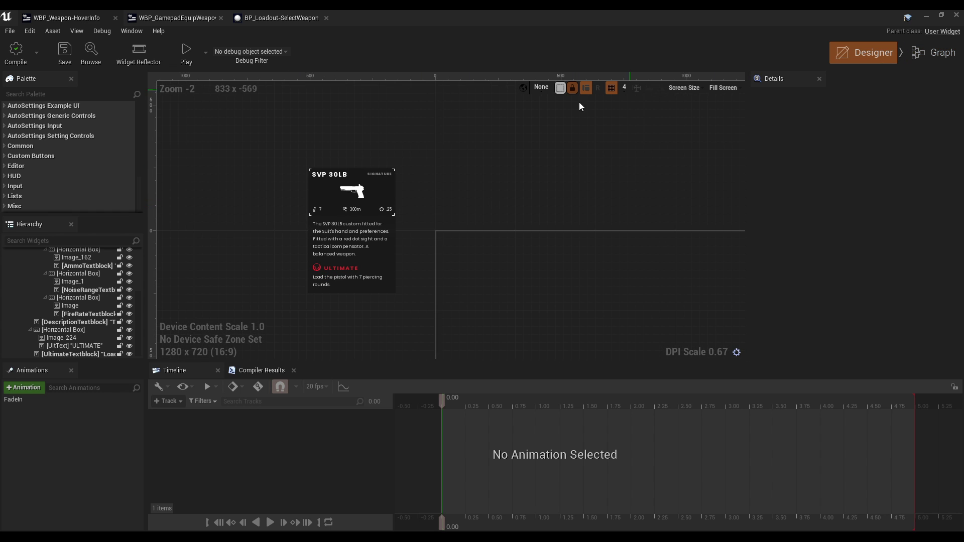
scroll(80, 312, "up", 5)
scroll(80, 311, "down", 5)
Review the WBP_Weapon-HoverInfo and WBP_GamepadEquipWeapon event graphs, ending on the tooltip's Designer view.
left_click(934, 53)
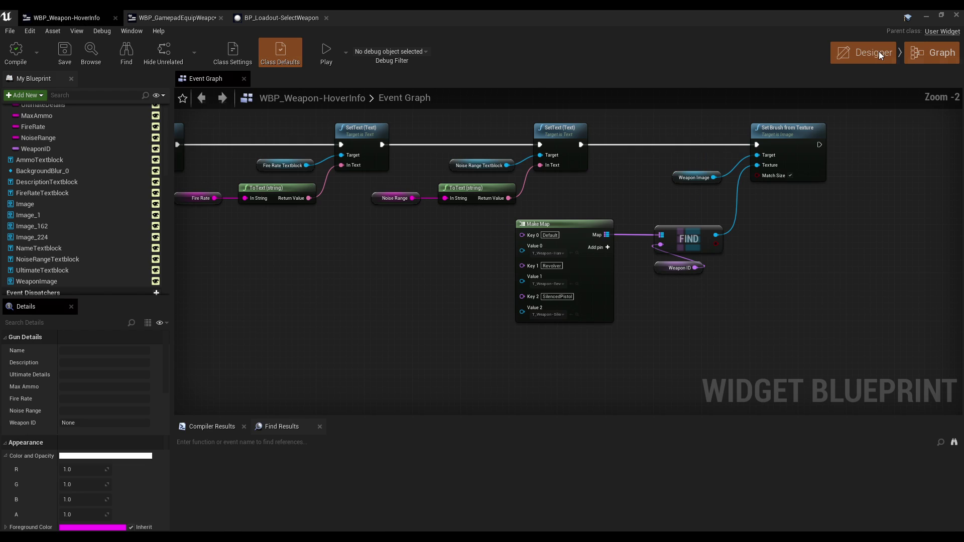
left_click(879, 52)
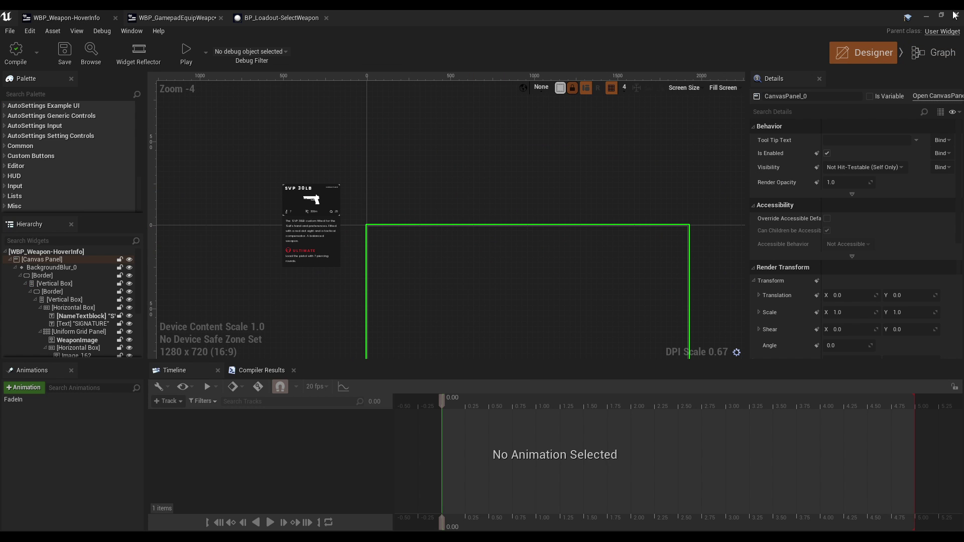
left_click(299, 12)
left_click(194, 11)
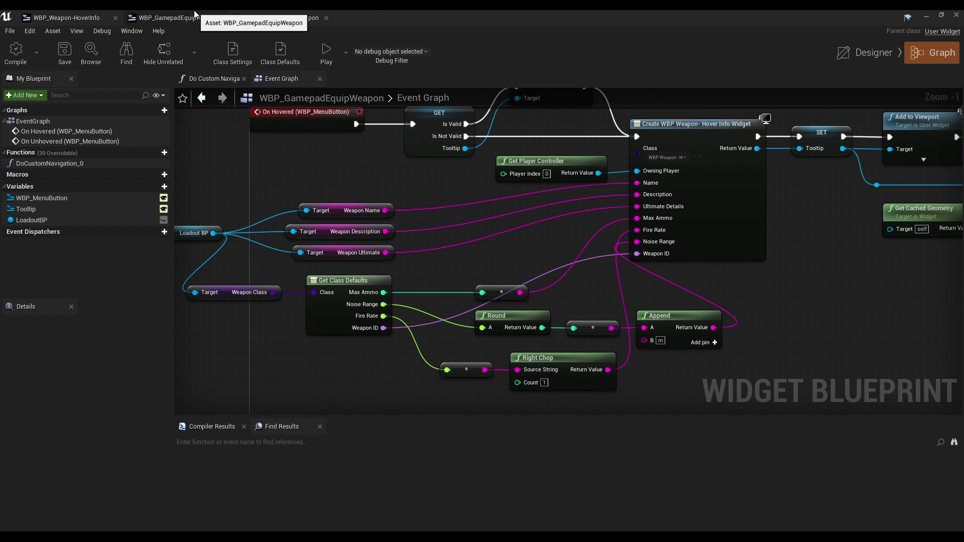
left_click(97, 13)
left_click(203, 13)
left_click(91, 15)
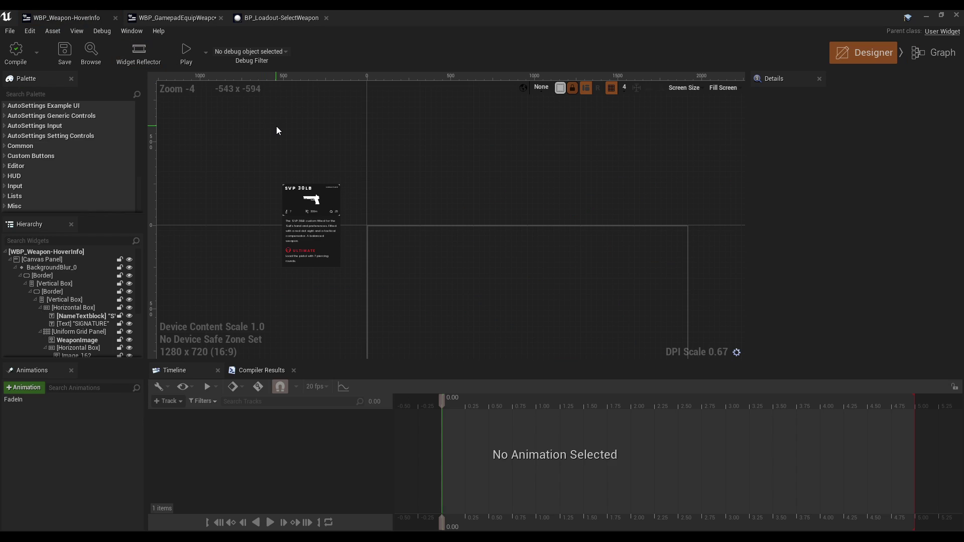
scroll(352, 163, "up", 1)
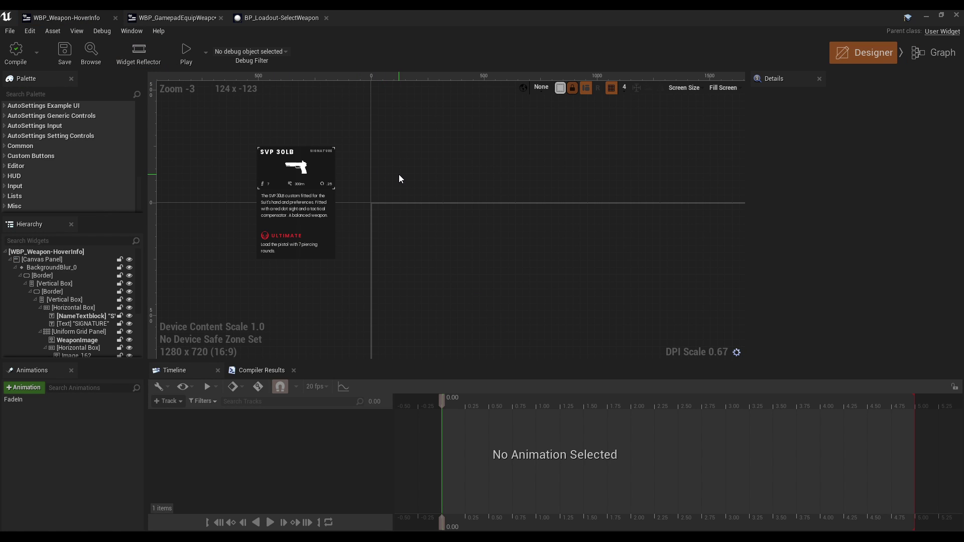
Minimize the blueprint editor window, look around the loadout room in the MainMenu level, and restore the viewport to its normal size.
left_click(926, 16)
right_click_drag(393, 362, 388, 387)
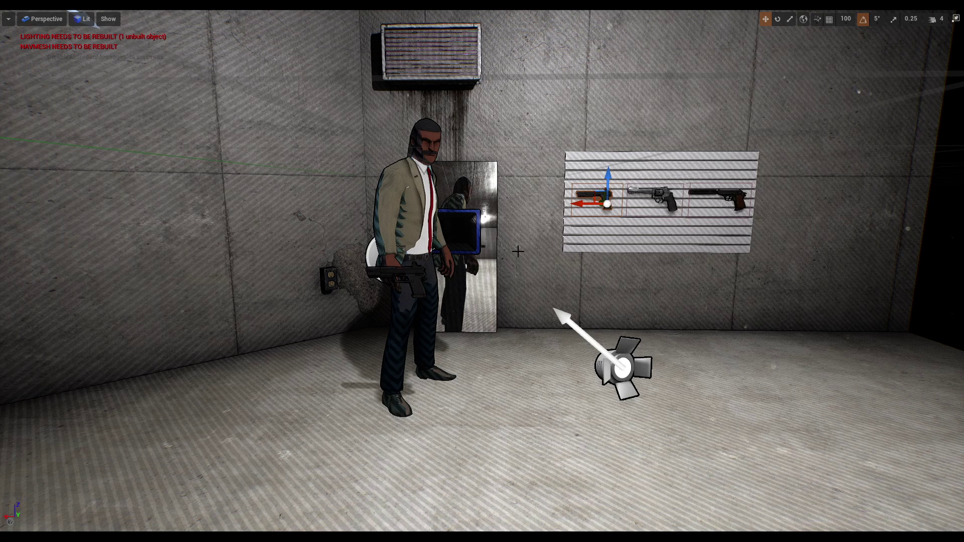
key("F11")
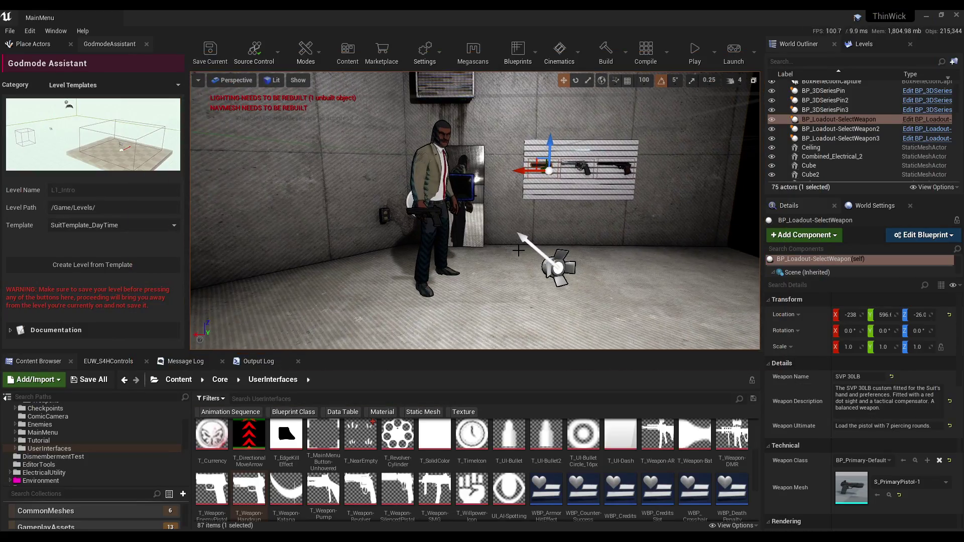